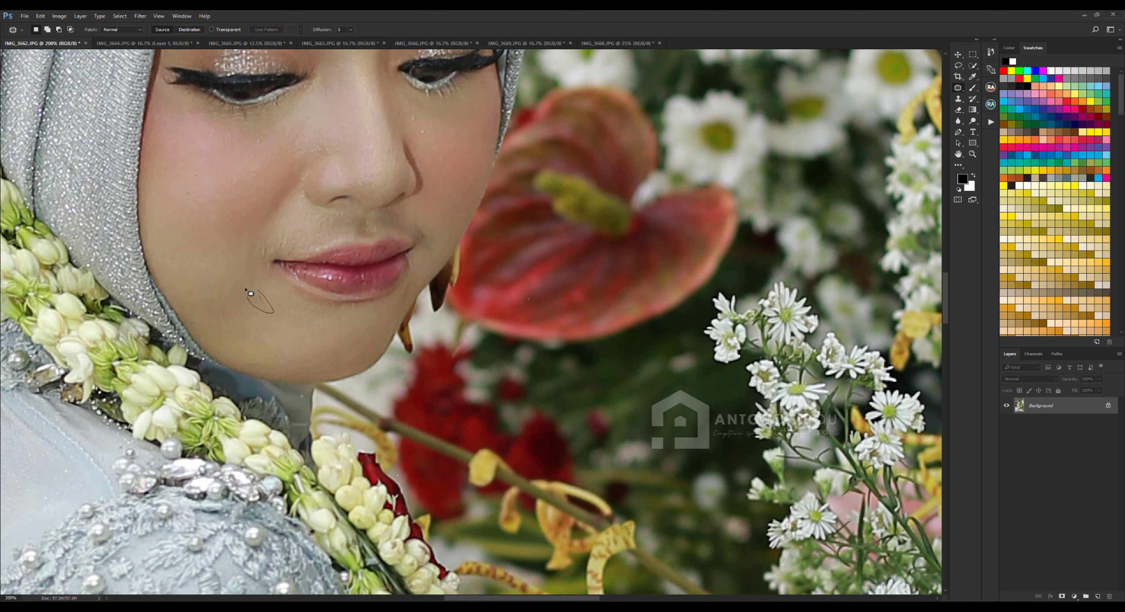
Patch the blemishes on the bride's chin and cheek, then zoom out to the whole portrait.
drag(247, 290, 249, 292)
scroll(271, 322, up, 3)
drag(437, 190, 437, 200)
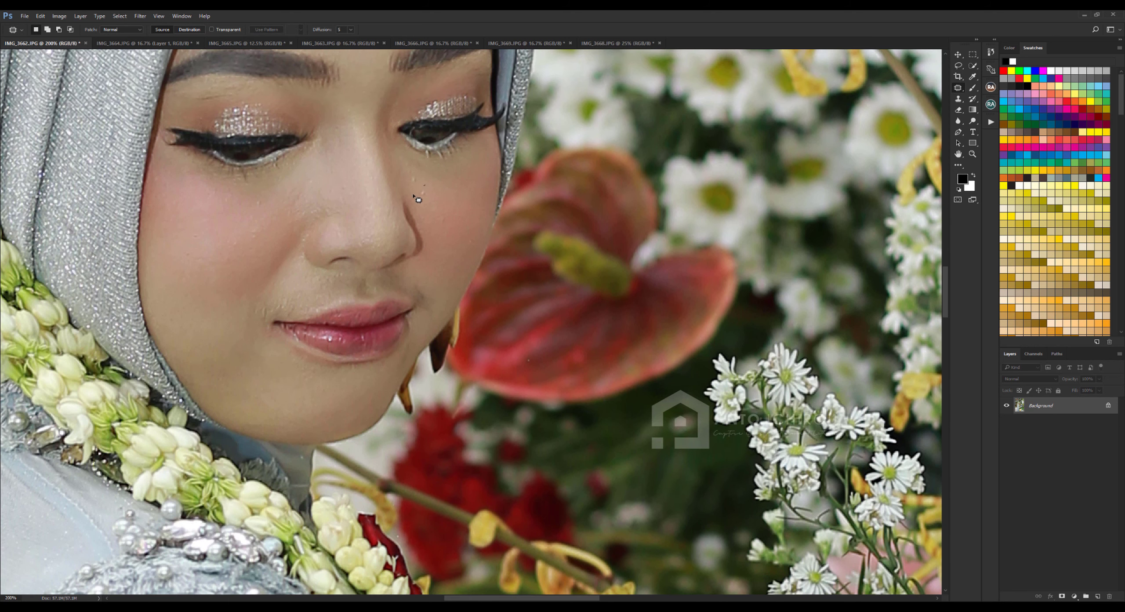
click(437, 200)
key(ctrl+minus)
key(ctrl+minus)
key(ctrl+minus)
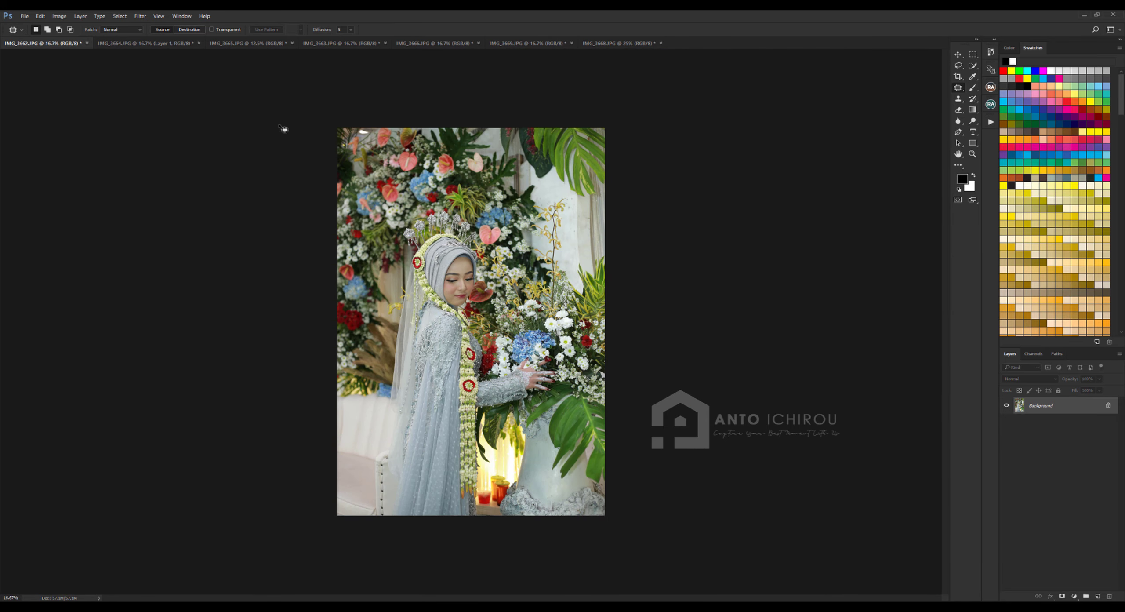
Apply the VOL.48 preset to the portrait in the Camera Raw Filter.
click(140, 17)
click(162, 65)
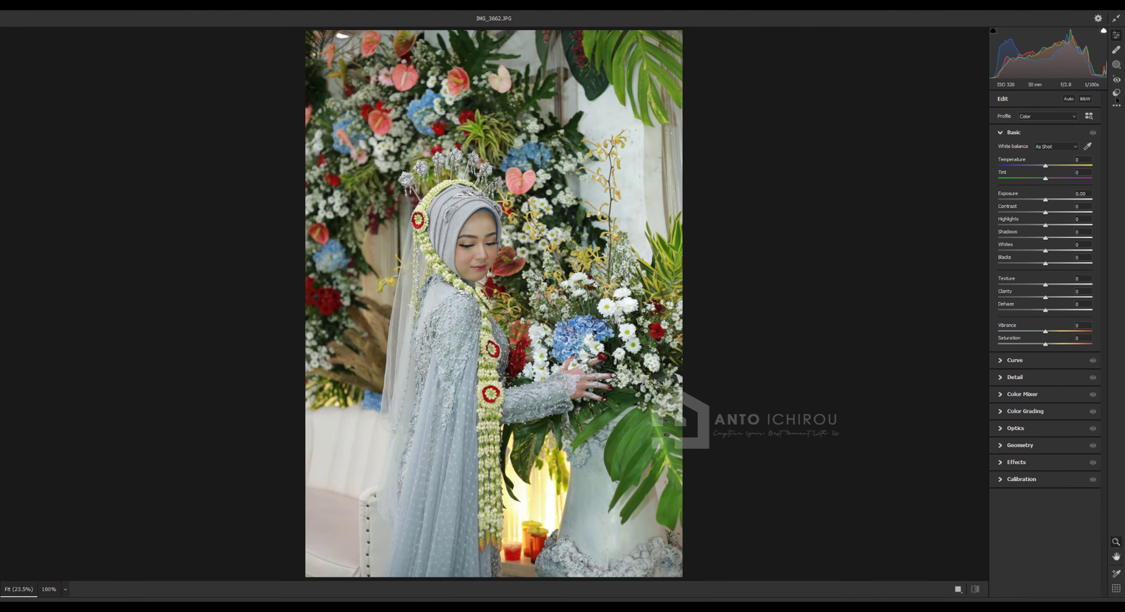
click(1119, 93)
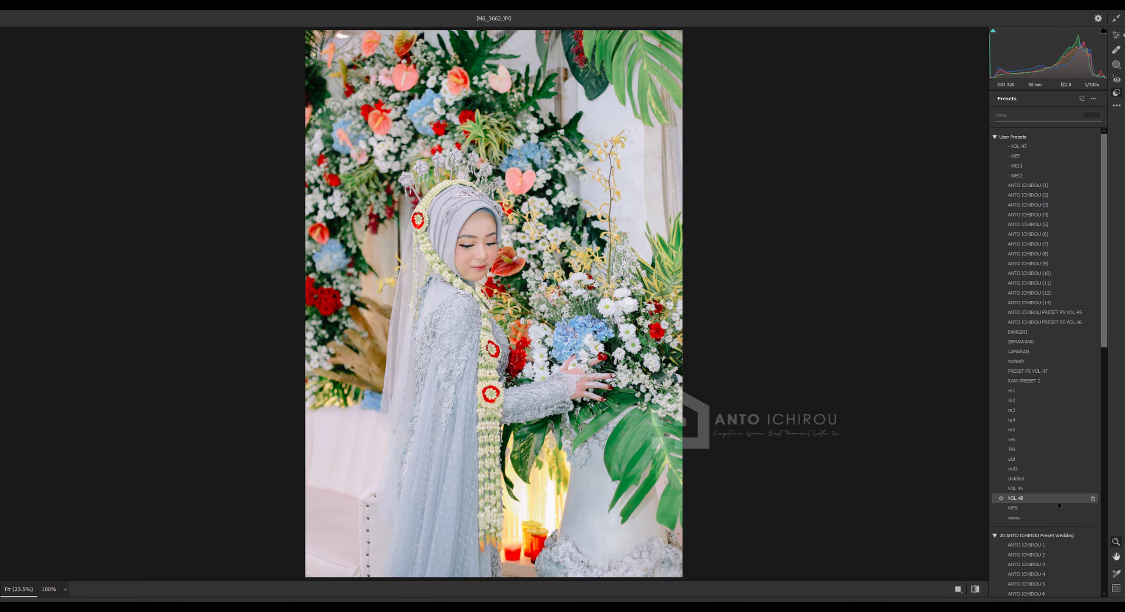
click(1059, 501)
click(1116, 35)
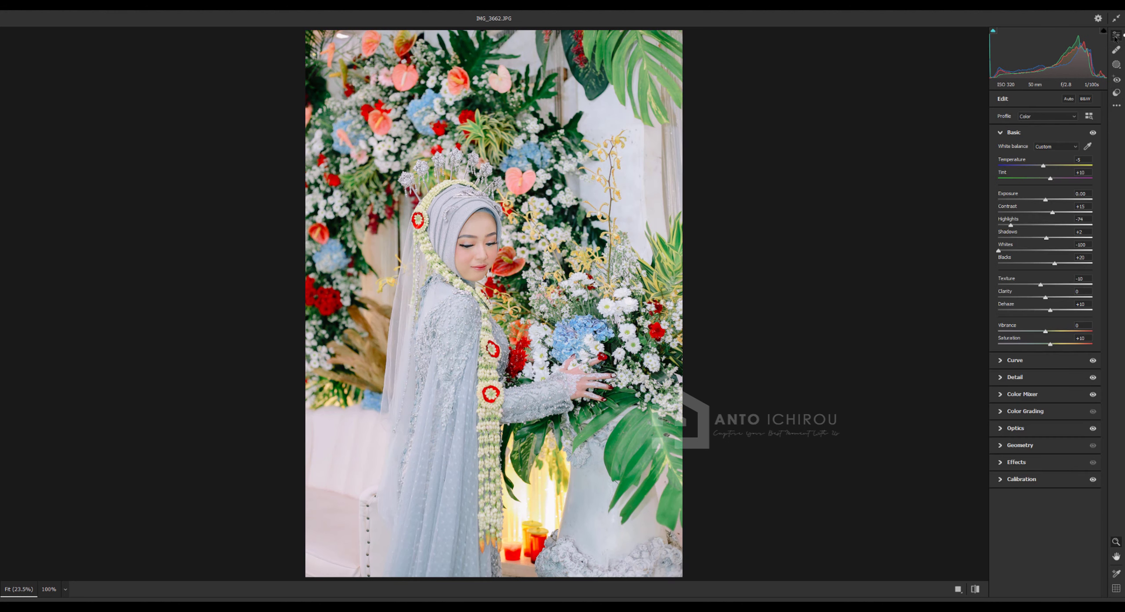
In Basic, reset Temperature, add magenta Tint, lower Exposure, raise Contrast, and compare Before/After.
double_click(1044, 165)
drag(1059, 180, 1046, 201)
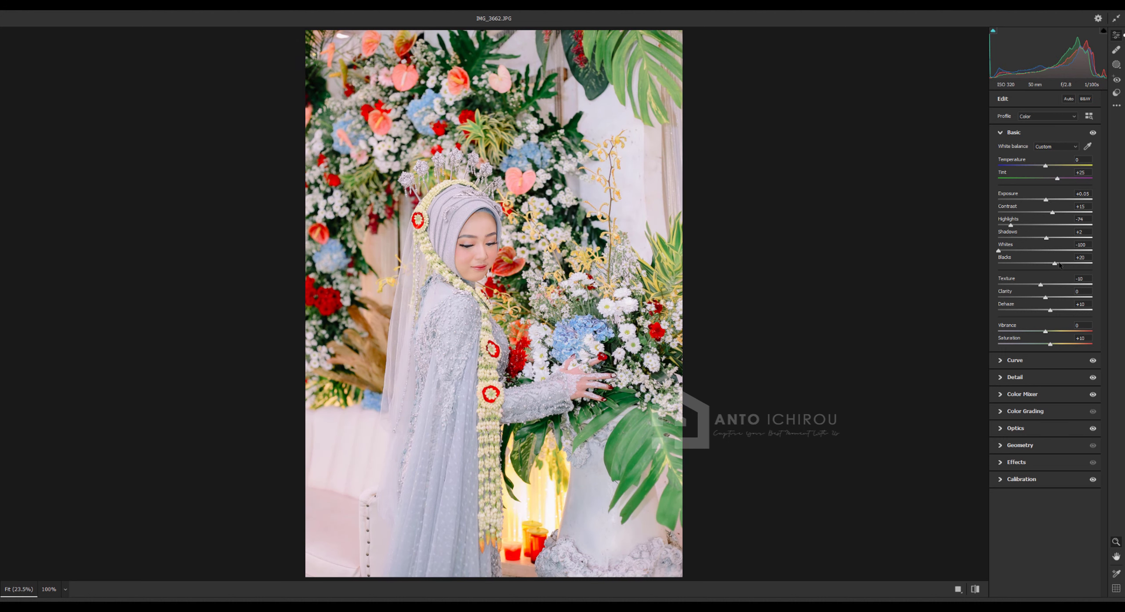
mouse_move(1046, 238)
mouse_down()
mouse_move(1056, 238)
mouse_move(1041, 262)
mouse_move(1061, 264)
mouse_up()
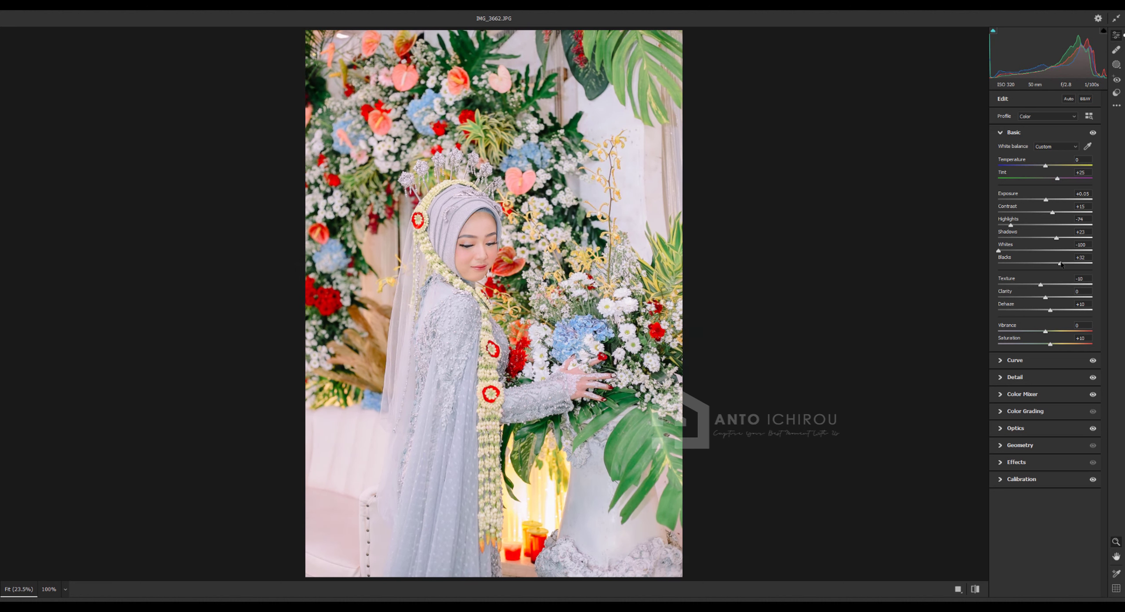
drag(1047, 200, 1044, 201)
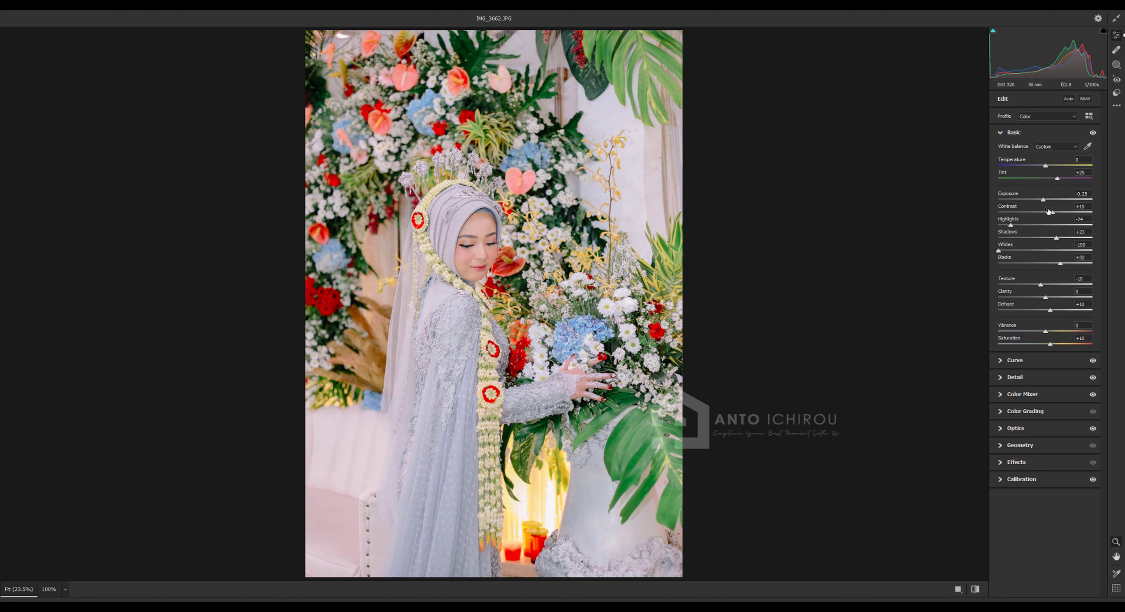
drag(1049, 211, 1043, 201)
key(y)
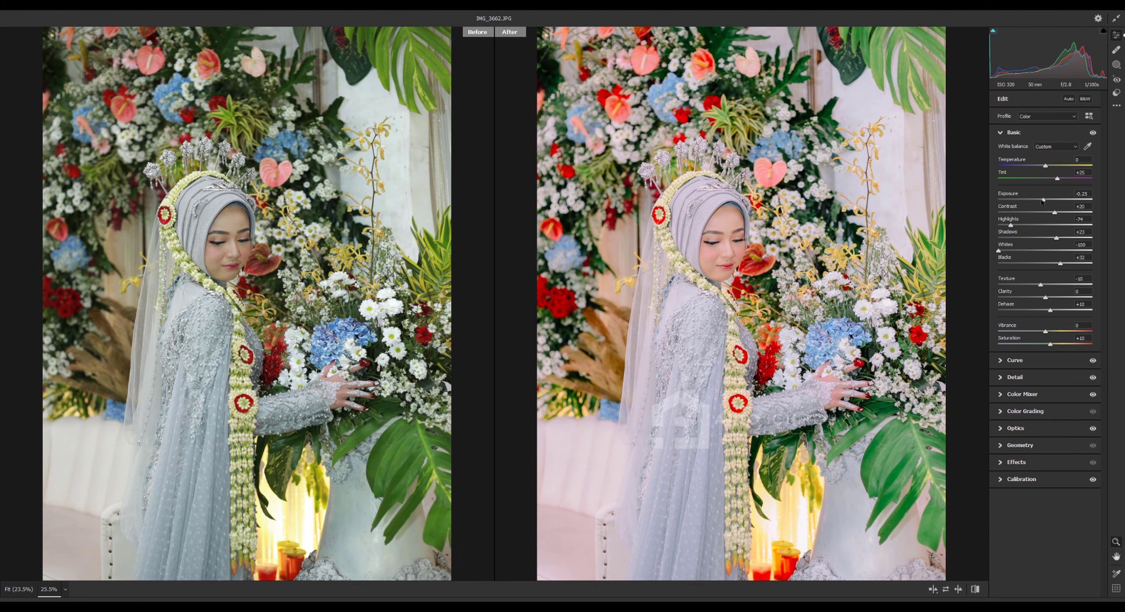
In Color Mixer HSL Hue, reset Greens and Yellows, shift Yellows to +21, and nudge Reds right.
click(999, 133)
click(1021, 184)
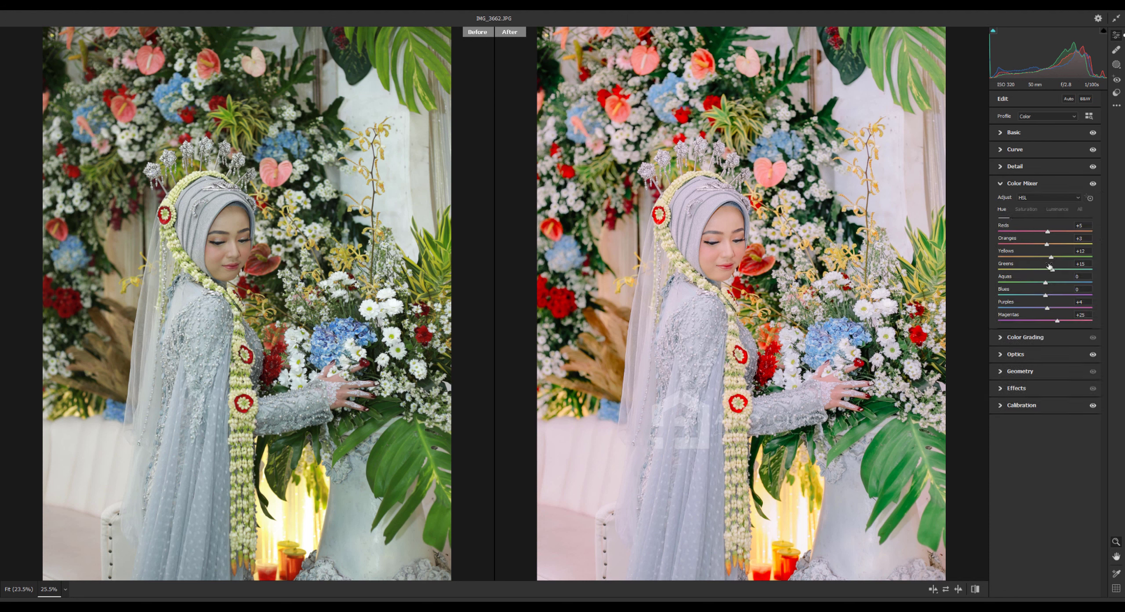
double_click(1049, 266)
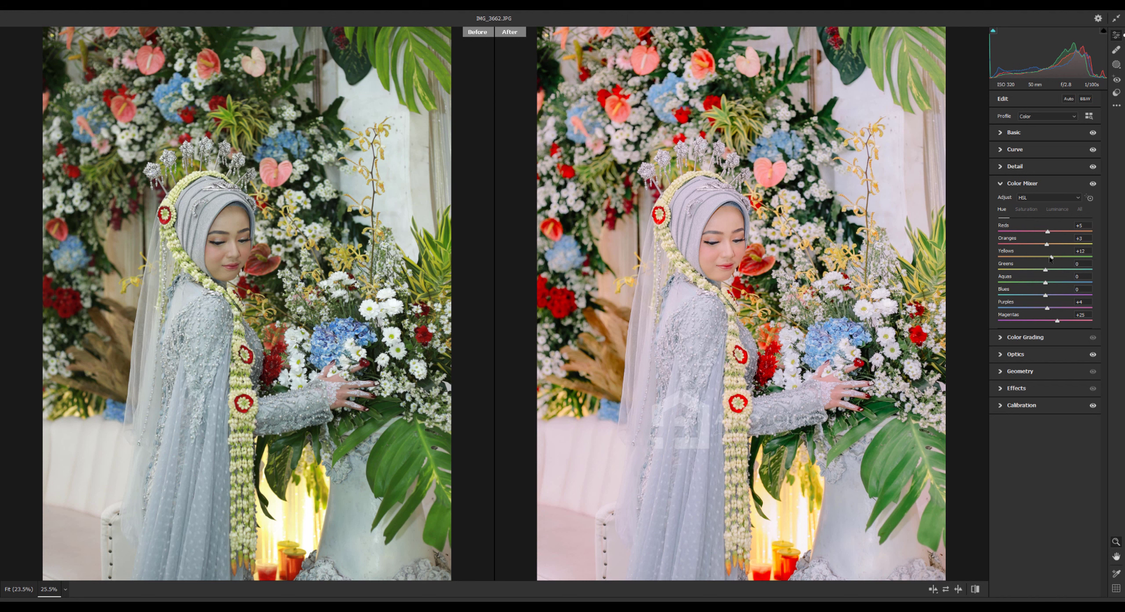
double_click(1051, 257)
drag(1045, 257, 1038, 271)
drag(1045, 233, 1047, 233)
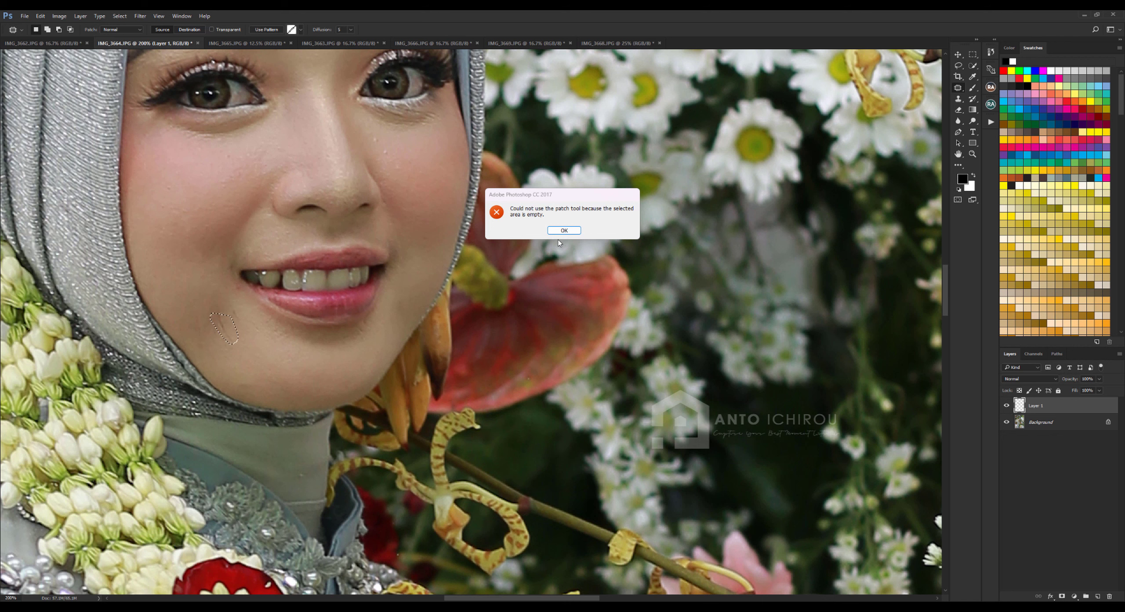
Dismiss the Patch error and merge IMG_3664's visible layers into one Background.
click(559, 238)
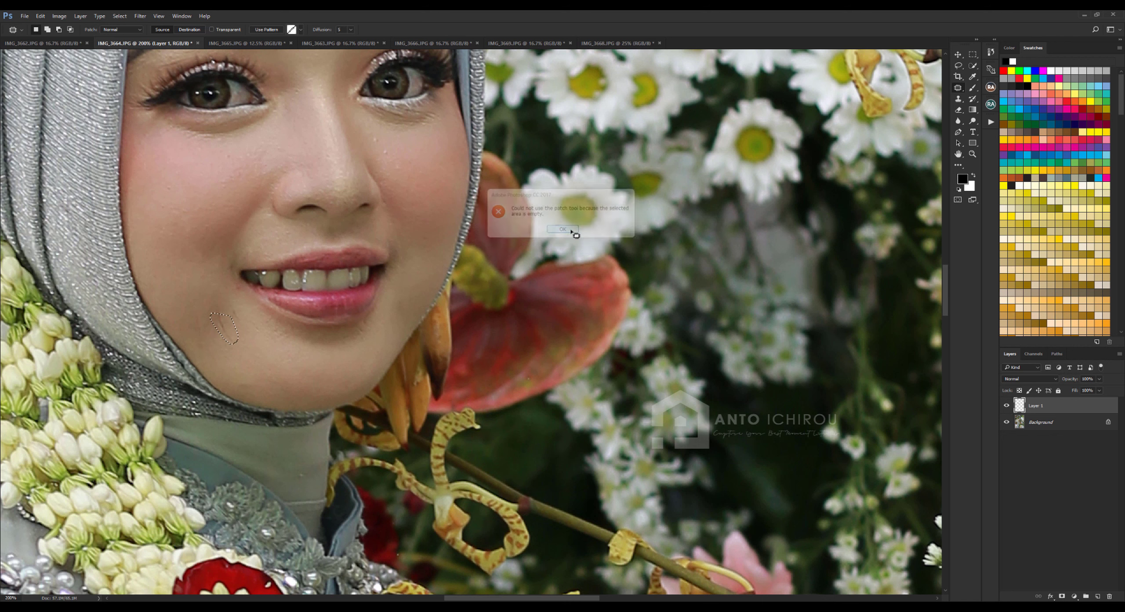
right_click(1042, 425)
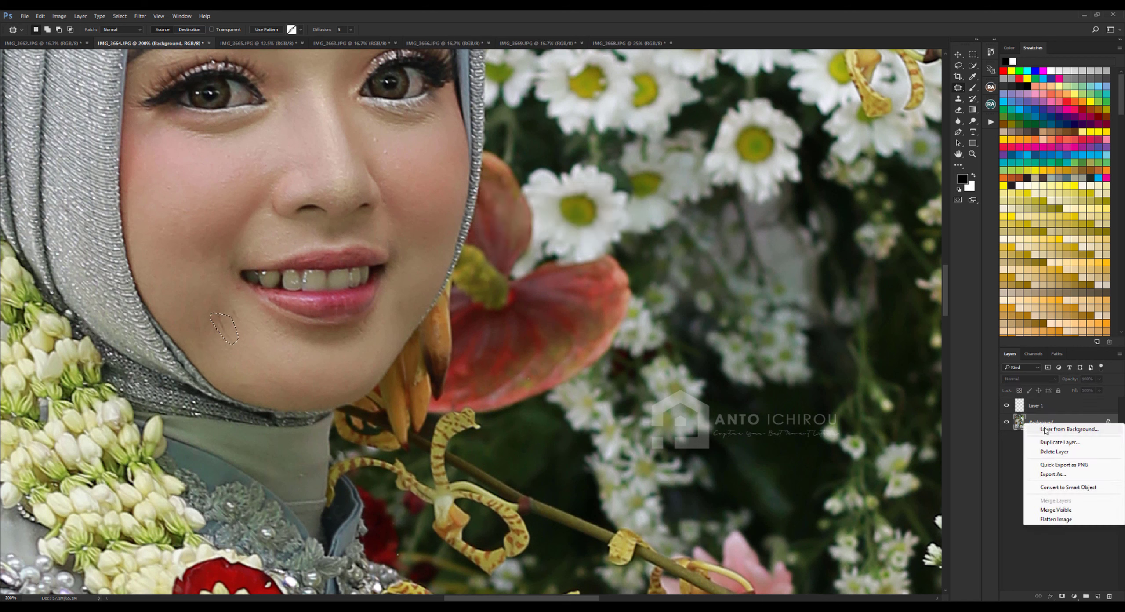
click(1040, 509)
Patch the blemish on the bride's cheek and zoom out to the whole photo.
mouse_move(232, 304)
mouse_down()
mouse_move(263, 334)
mouse_move(208, 307)
mouse_up()
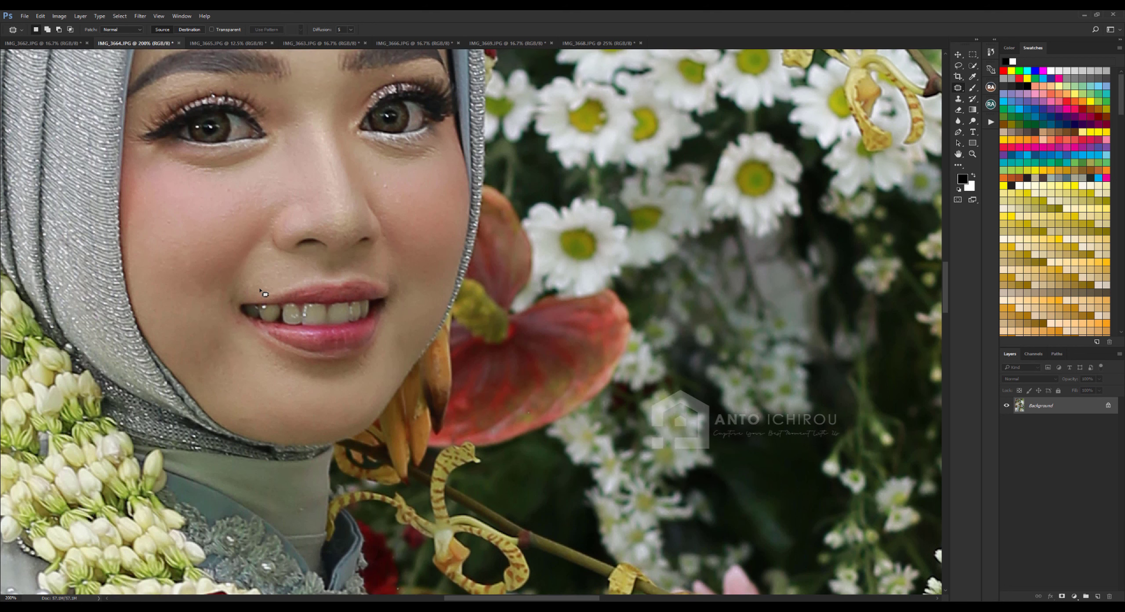
scroll(381, 232, up, 3)
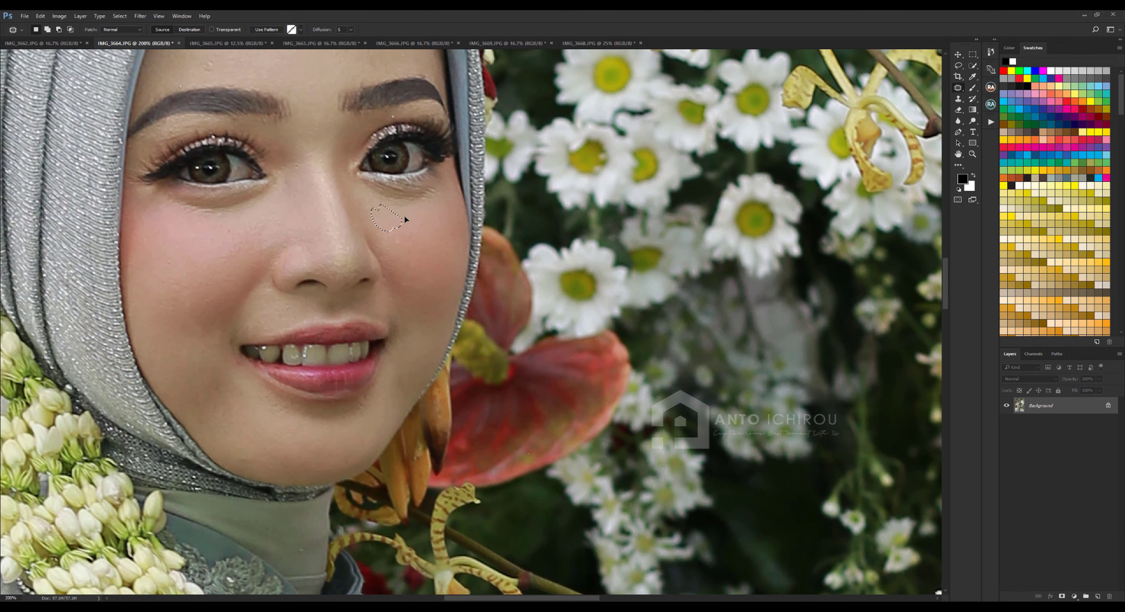
scroll(222, 197, up, 2)
scroll(222, 197, up, 2)
key(ctrl+minus)
key(ctrl+minus)
key(ctrl+minus)
key(ctrl+minus)
Apply the VOL.48 preset to IMG_3664 in Camera Raw with Before/After view on.
click(140, 16)
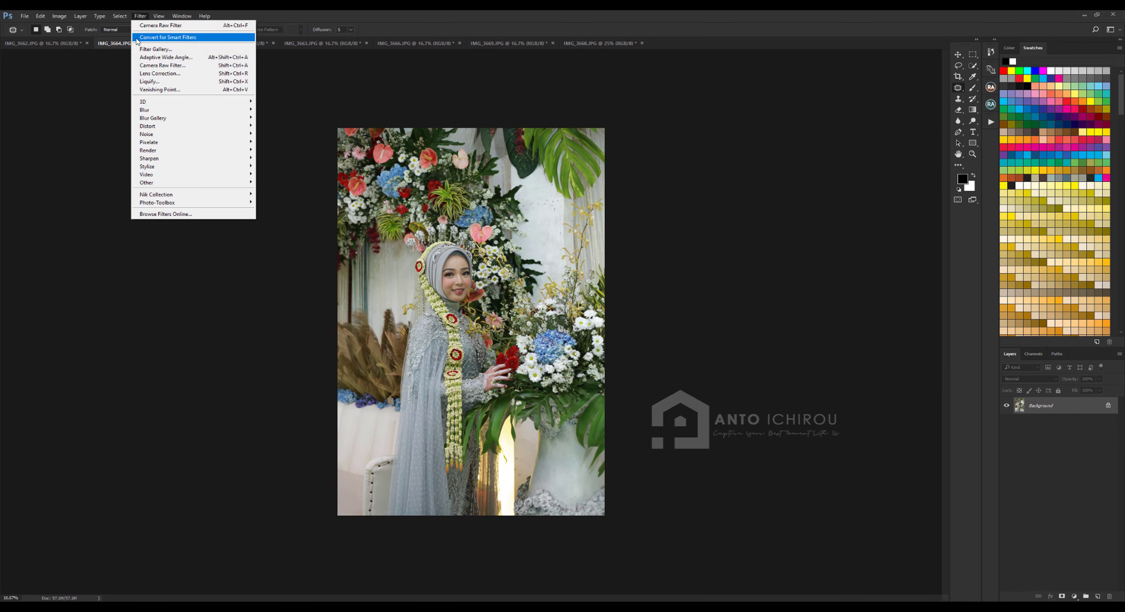
click(162, 65)
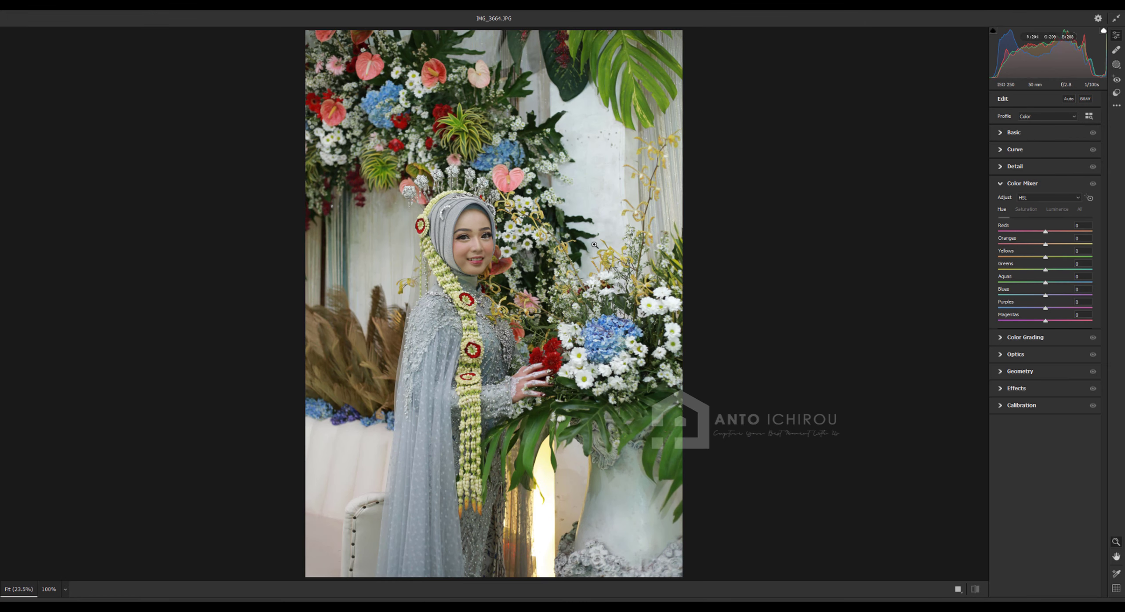
click(1042, 497)
click(1116, 35)
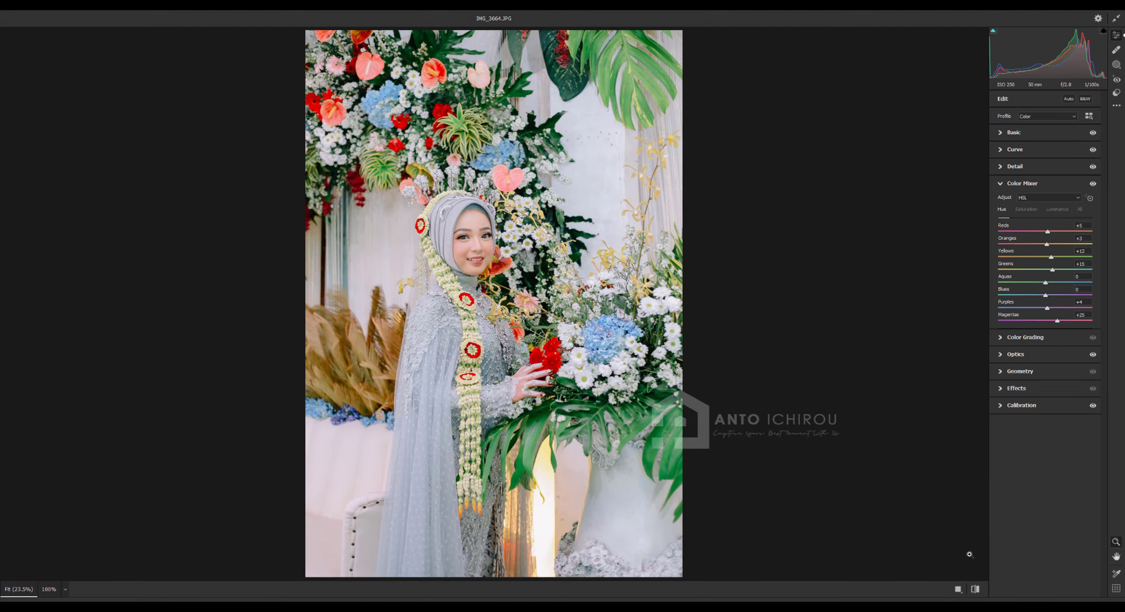
click(958, 589)
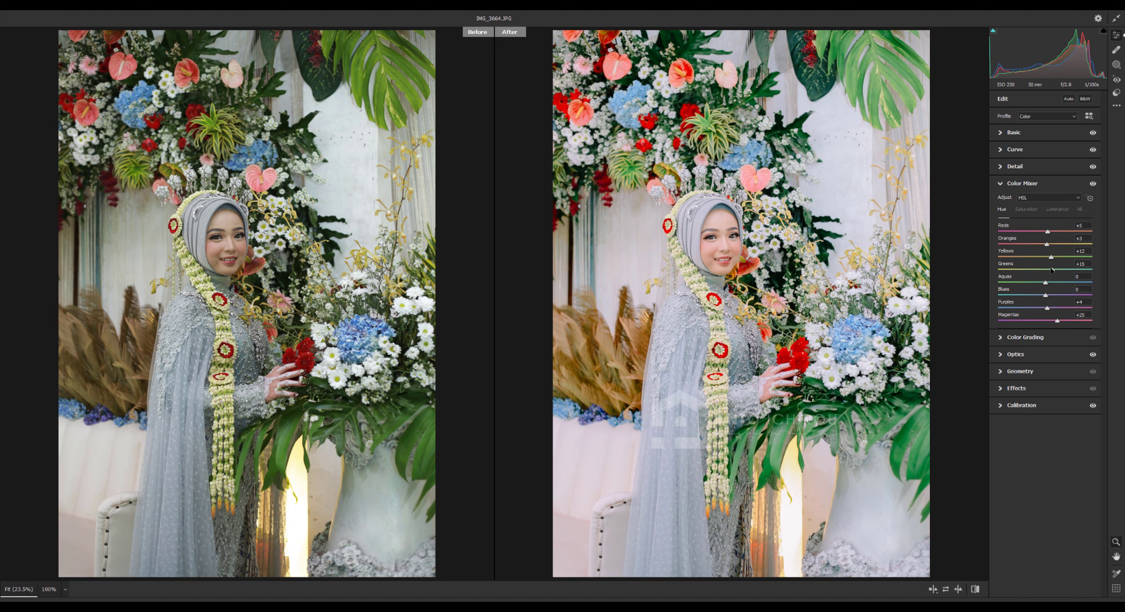
Shift the Greens hue to a negative value in the Color Mixer.
drag(1051, 269, 1039, 269)
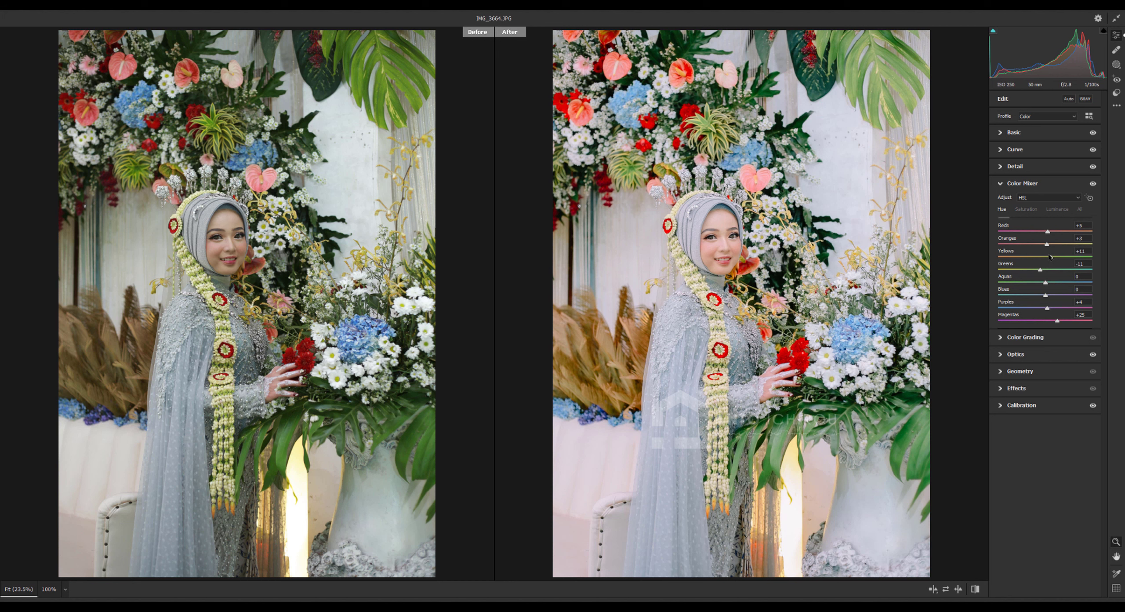
click(1022, 183)
click(1013, 132)
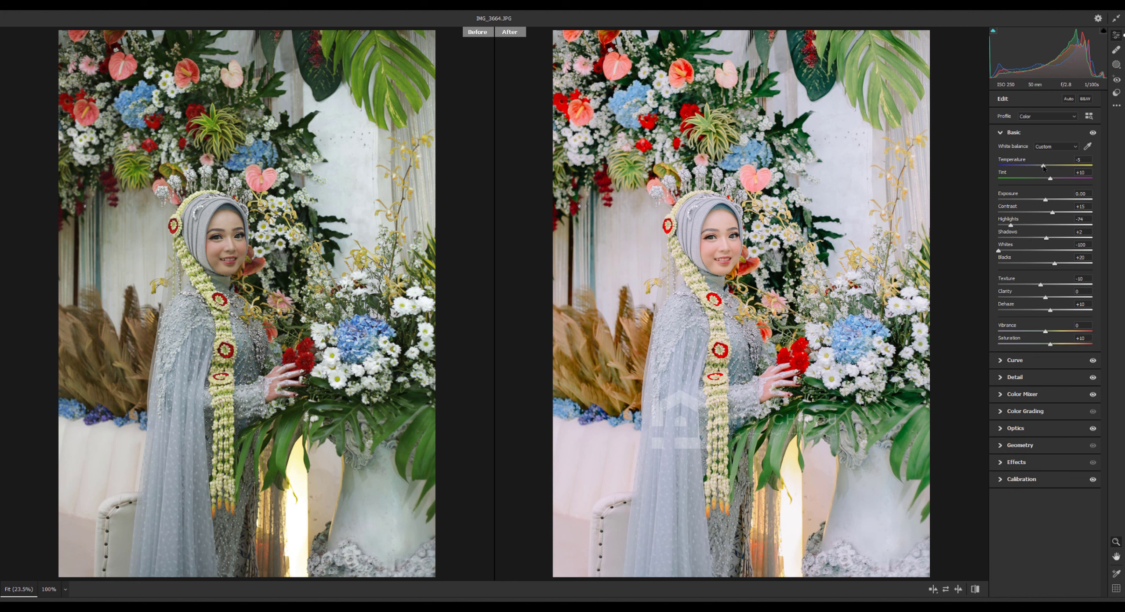
Set Temperature to 0, raise Tint toward magenta, lift Blacks, brighten Exposure, and test Saturation.
mouse_move(1044, 166)
mouse_down()
mouse_move(1057, 180)
mouse_move(1046, 200)
mouse_up()
mouse_move(1054, 263)
mouse_down()
mouse_move(1058, 239)
mouse_move(1053, 264)
mouse_up()
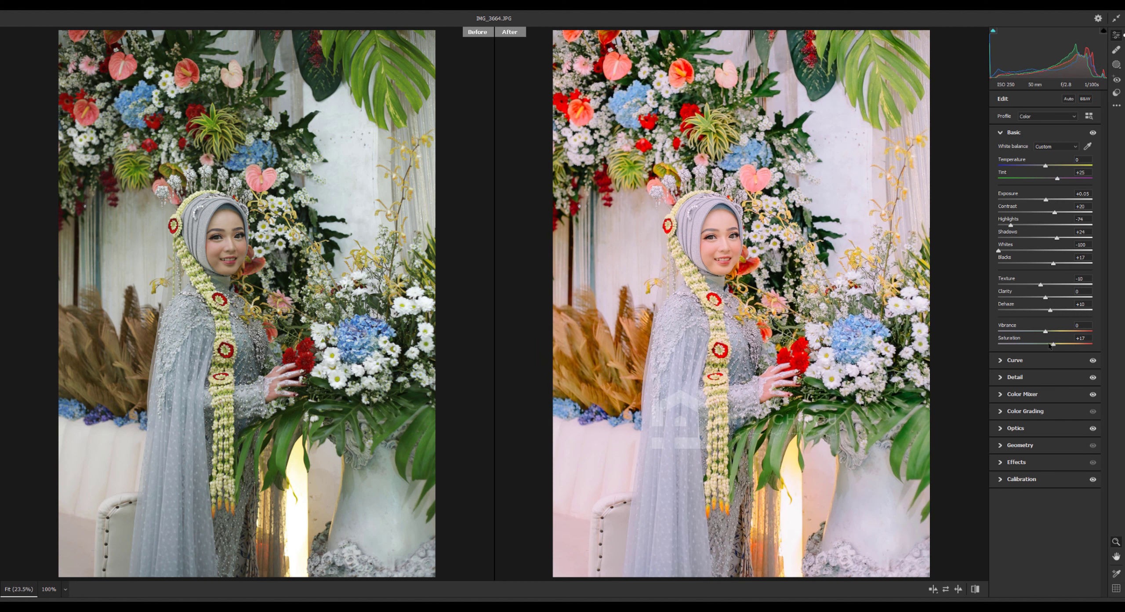
drag(1053, 345, 1055, 346)
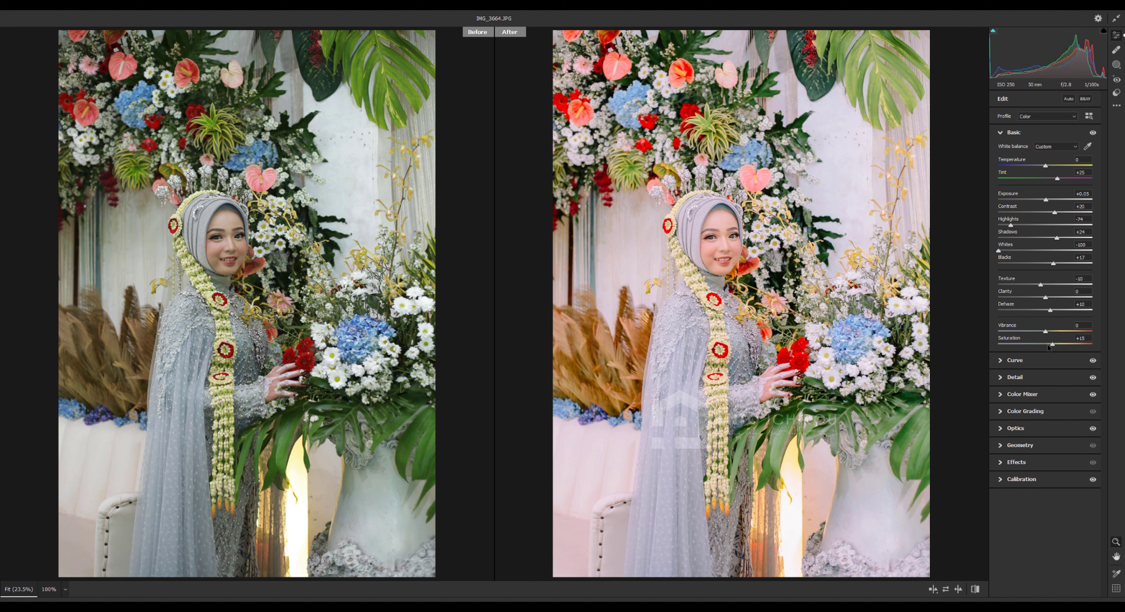
click(1049, 344)
click(1058, 179)
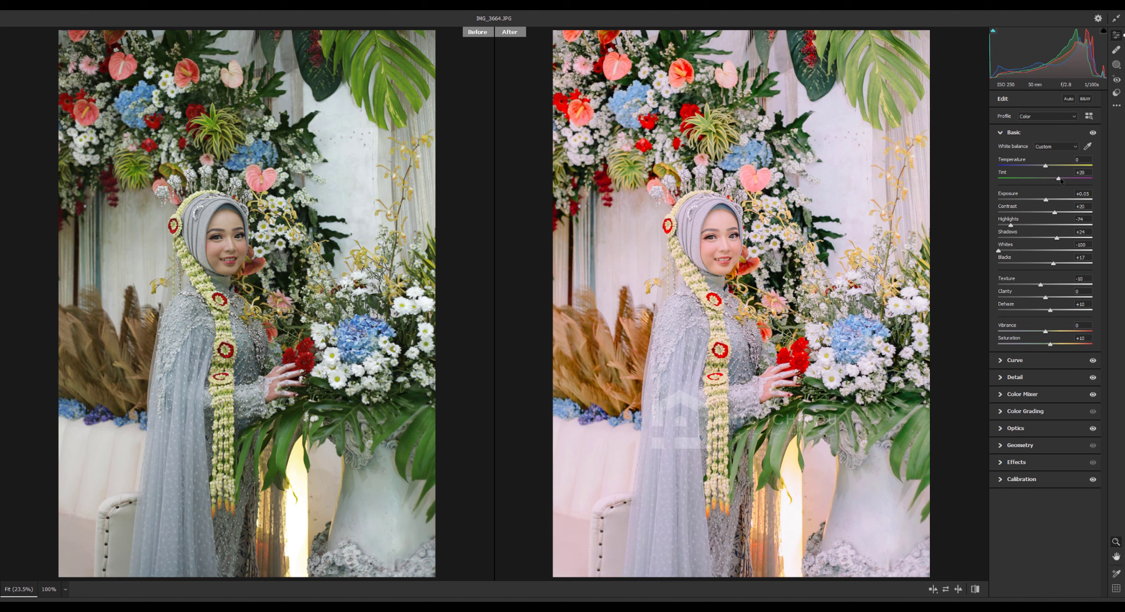
drag(1046, 200, 1009, 226)
drag(1048, 168, 1048, 169)
drag(1046, 166, 1046, 167)
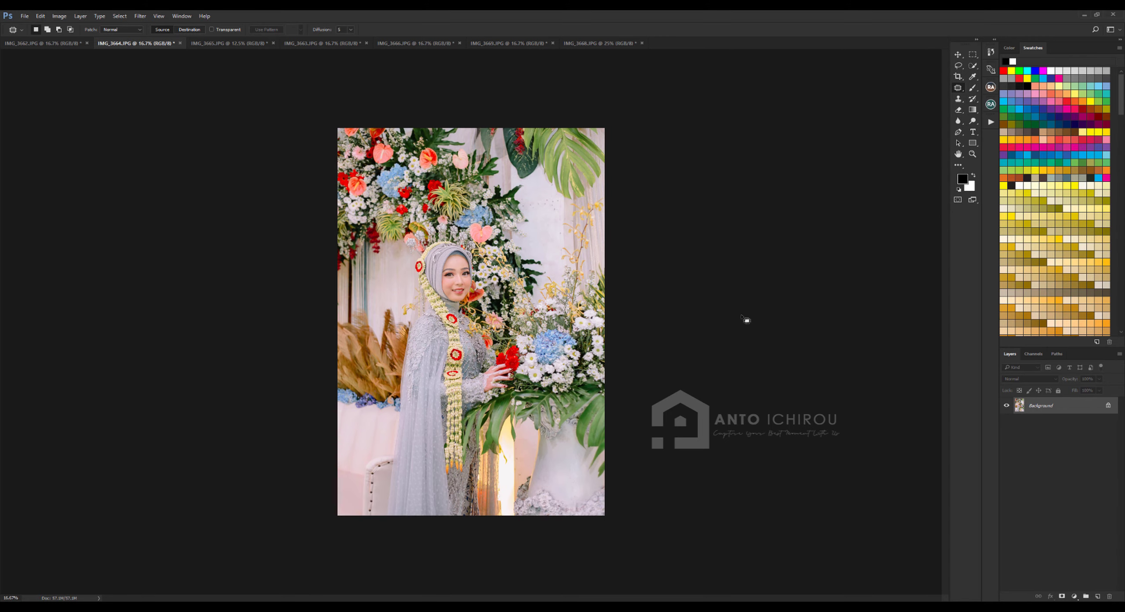
Compare IMG_3662, IMG_3664 and IMG_3665 at different zooms, ending on IMG_3665.
key(ctrl+plus)
key(ctrl+minus)
click(72, 44)
key(ctrl+plus)
click(133, 43)
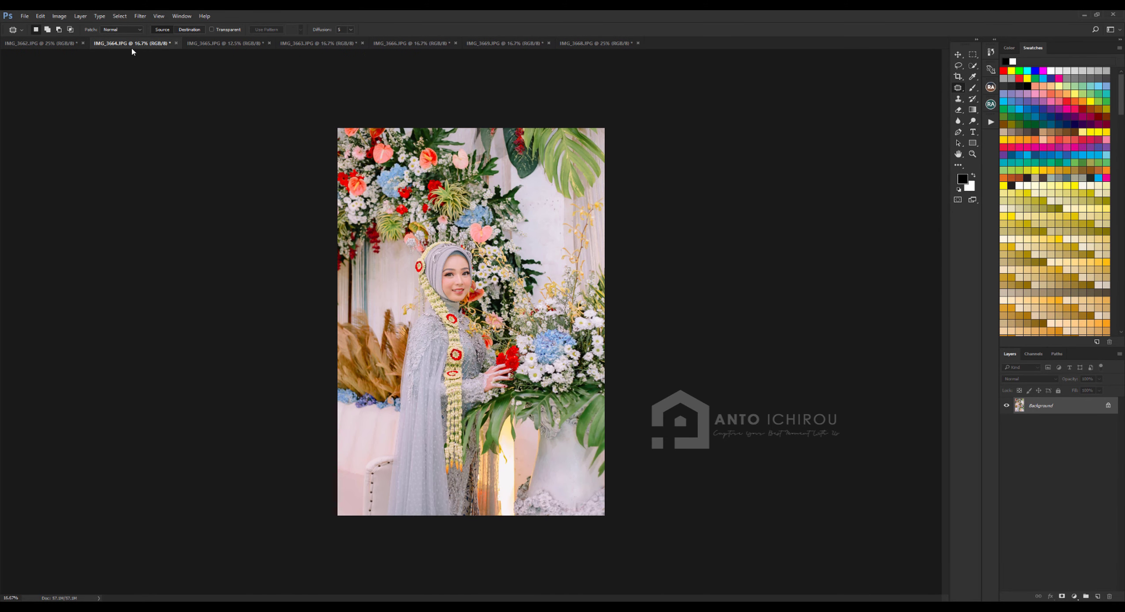
key(ctrl+minus)
click(211, 43)
key(ctrl+plus)
key(ctrl+plus)
key(ctrl+plus)
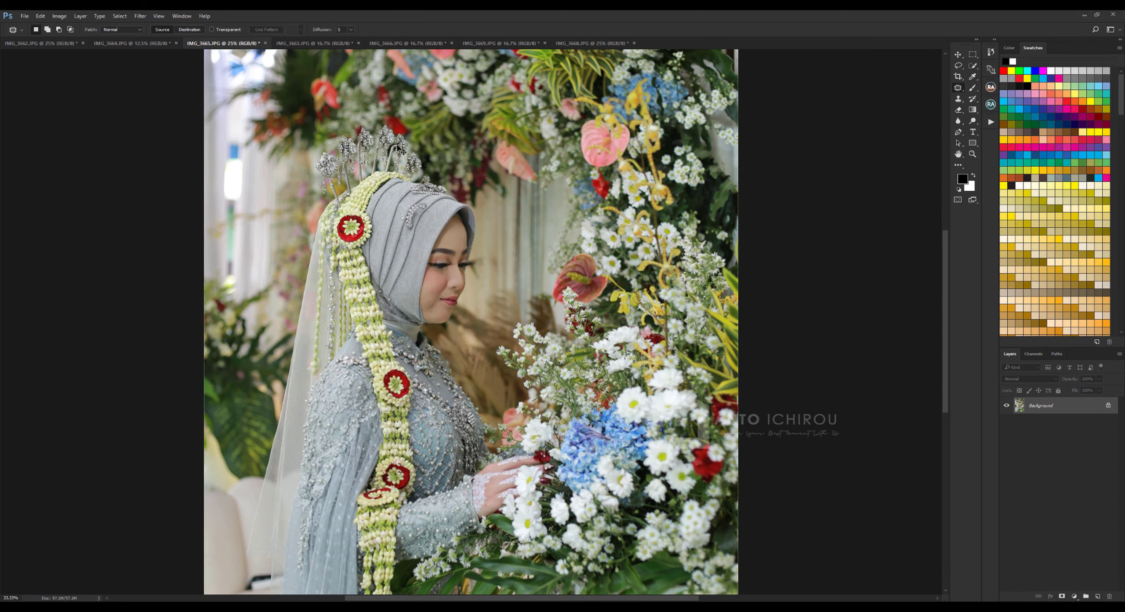
key(ctrl+minus)
Apply the VOL.48 preset to IMG_3665 in the Camera Raw Filter.
click(140, 16)
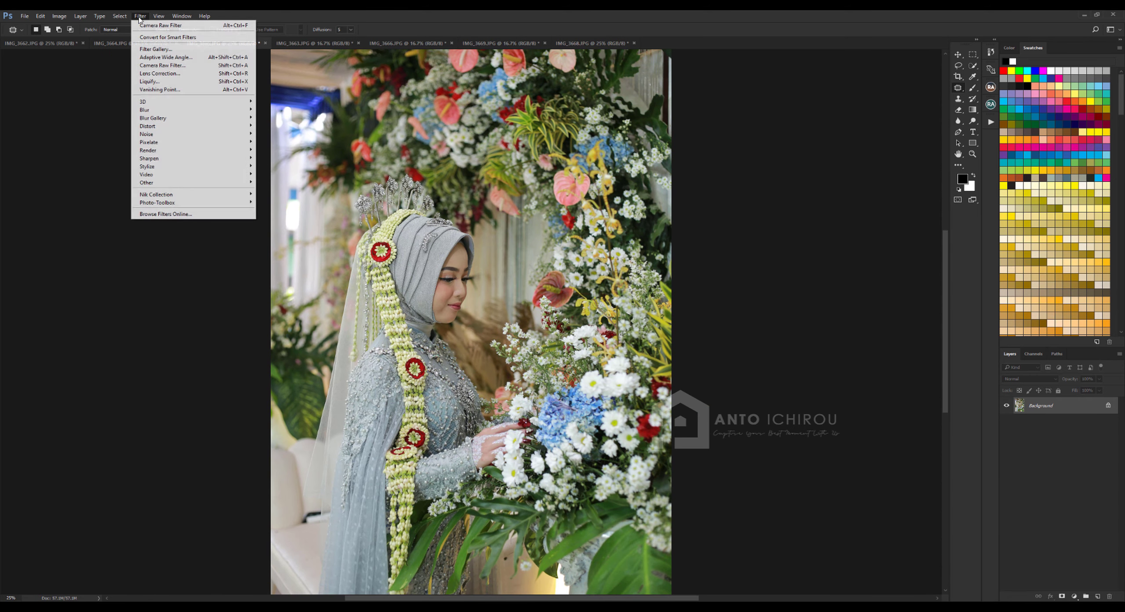
click(161, 66)
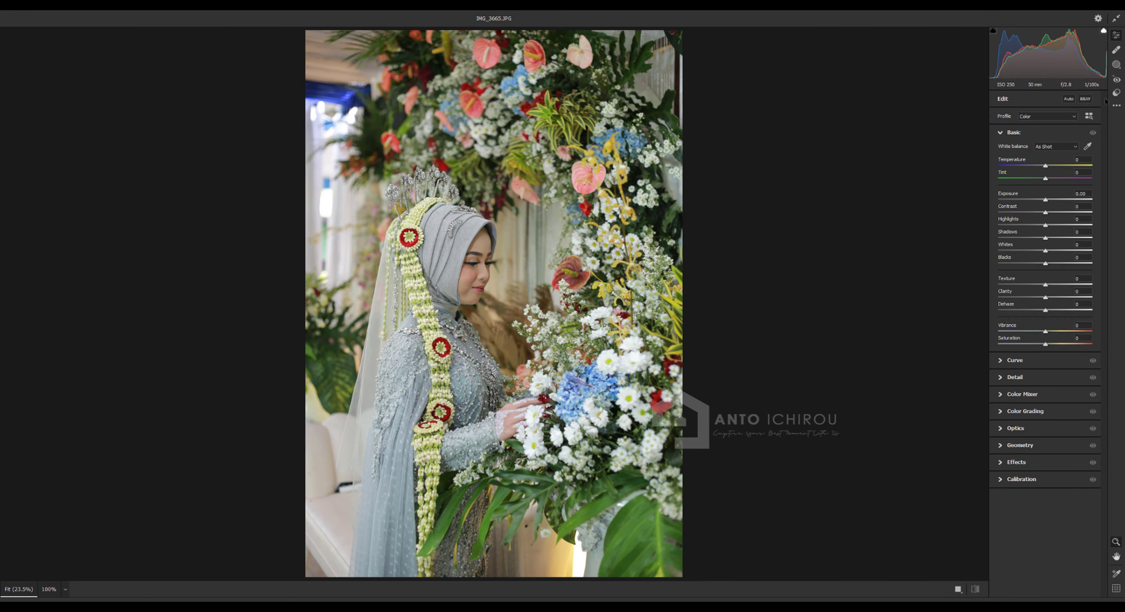
click(1115, 94)
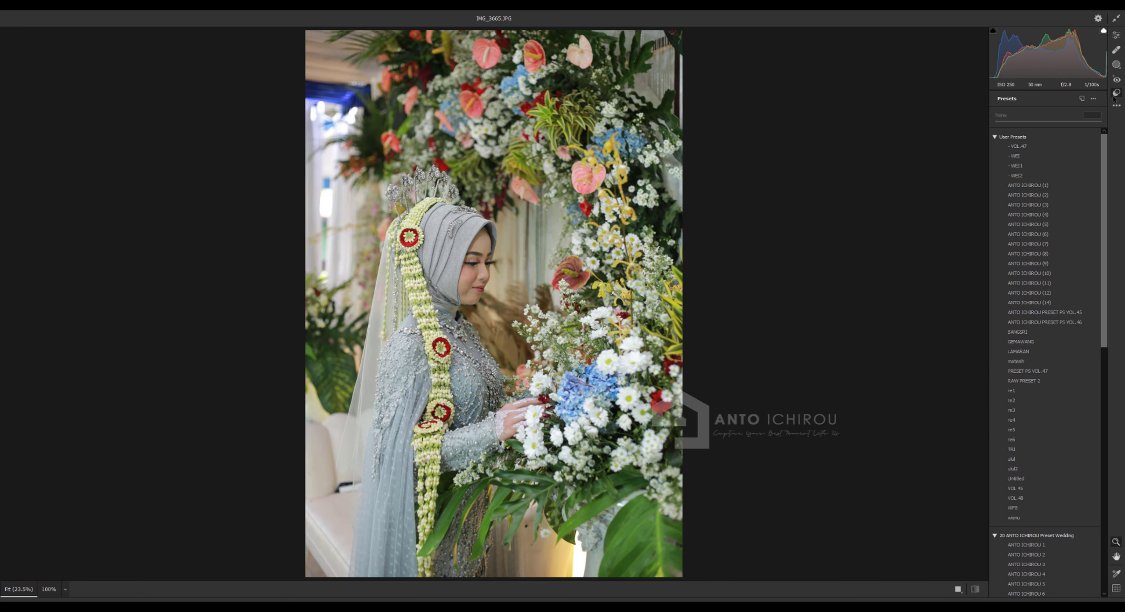
click(1046, 506)
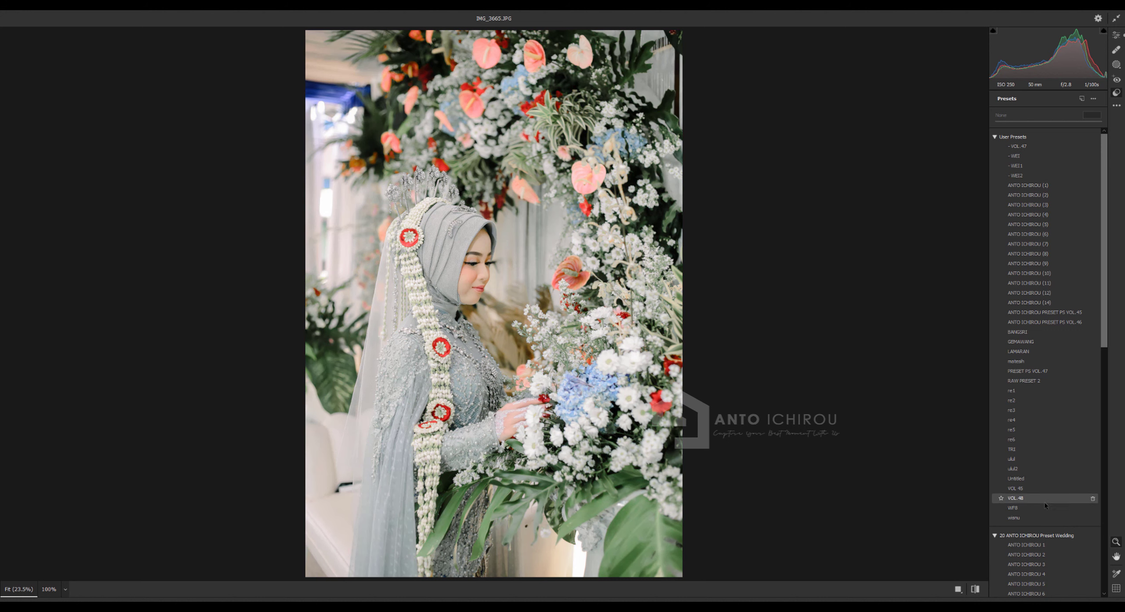
click(1044, 498)
click(1116, 35)
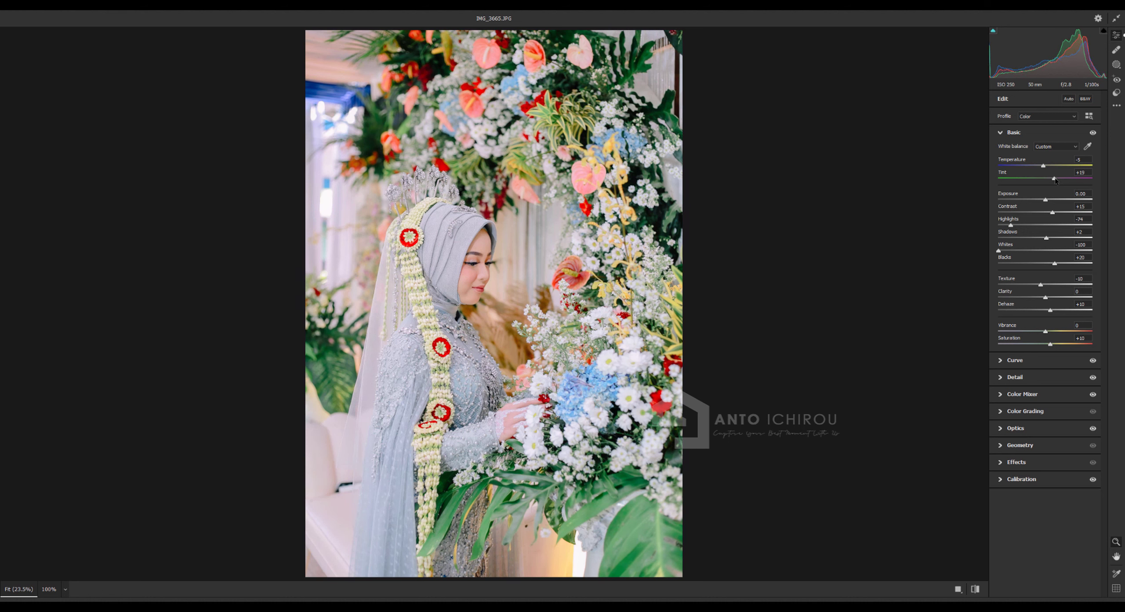
Set Temperature to 0 and Shadows to +10, and slightly lower Exposure.
drag(1044, 167, 1047, 200)
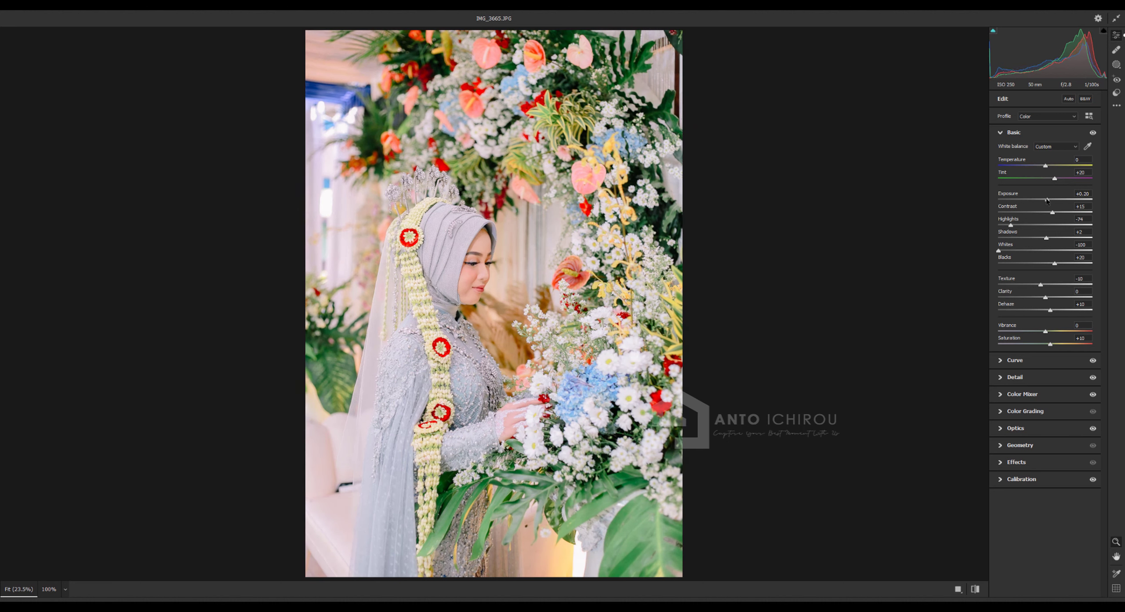
drag(1046, 238, 1059, 263)
drag(1047, 200, 1048, 200)
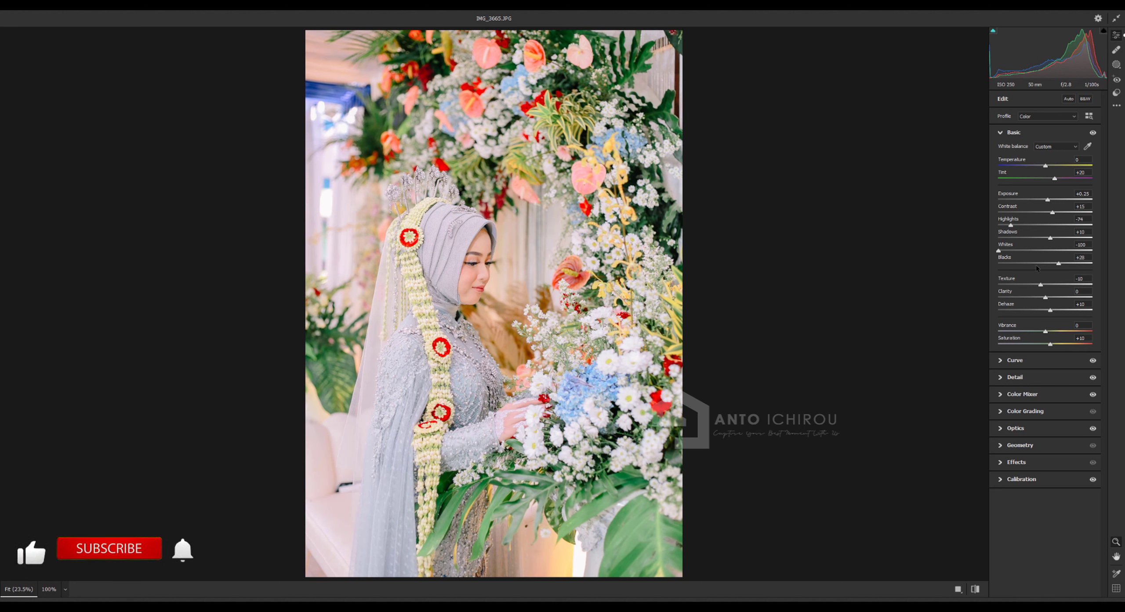
Nudge the Yellows hue down slightly in the Color Mixer HSL panel.
click(1000, 132)
click(1022, 184)
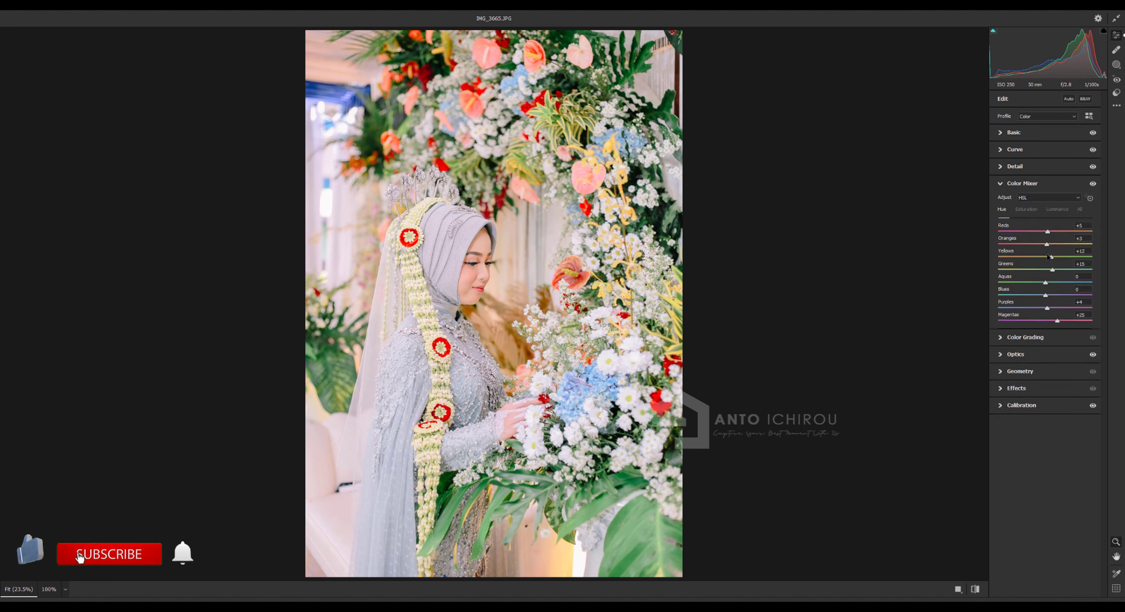
drag(1051, 258, 1038, 269)
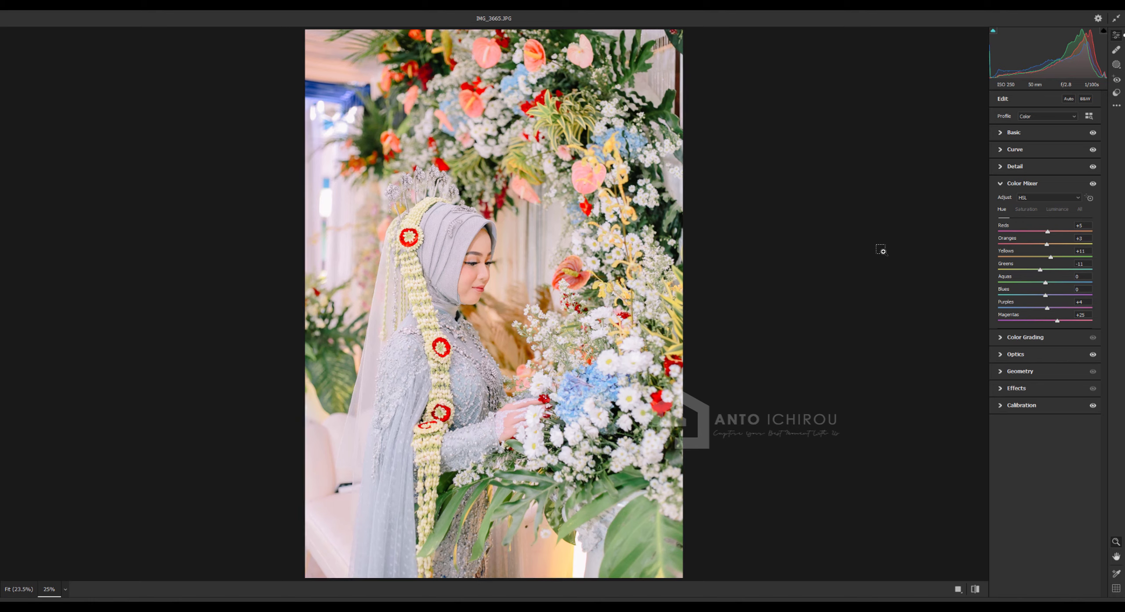
scroll(879, 249, up, 2)
scroll(912, 243, down, 3)
click(1022, 184)
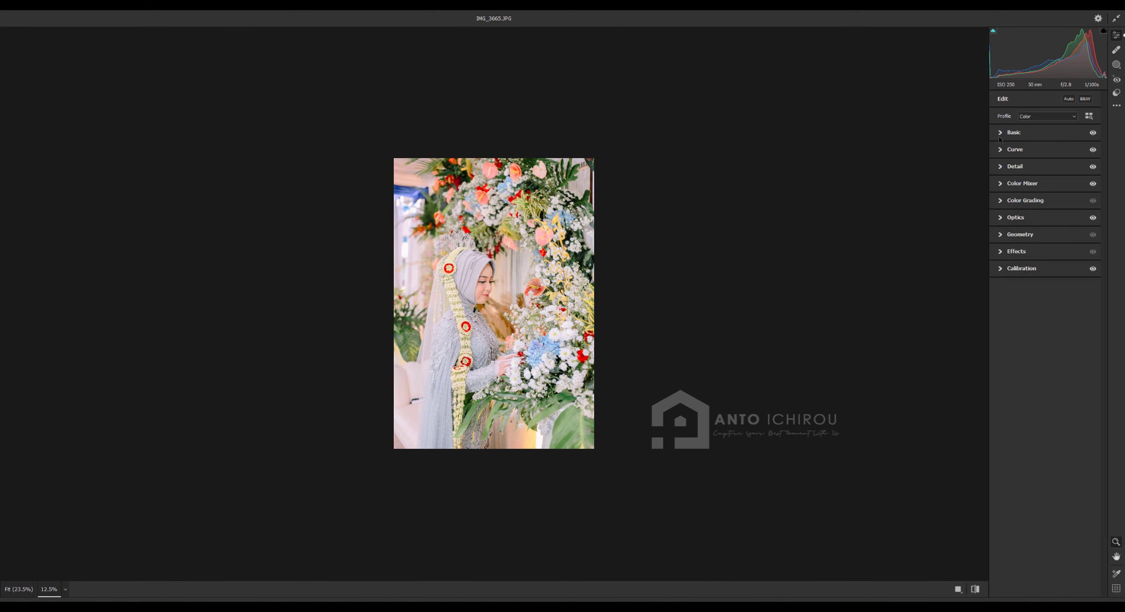
click(1013, 132)
scroll(866, 181, up, 2)
Compare Before/After, set Exposure to +0.10, and apply the Camera Raw grade.
click(961, 593)
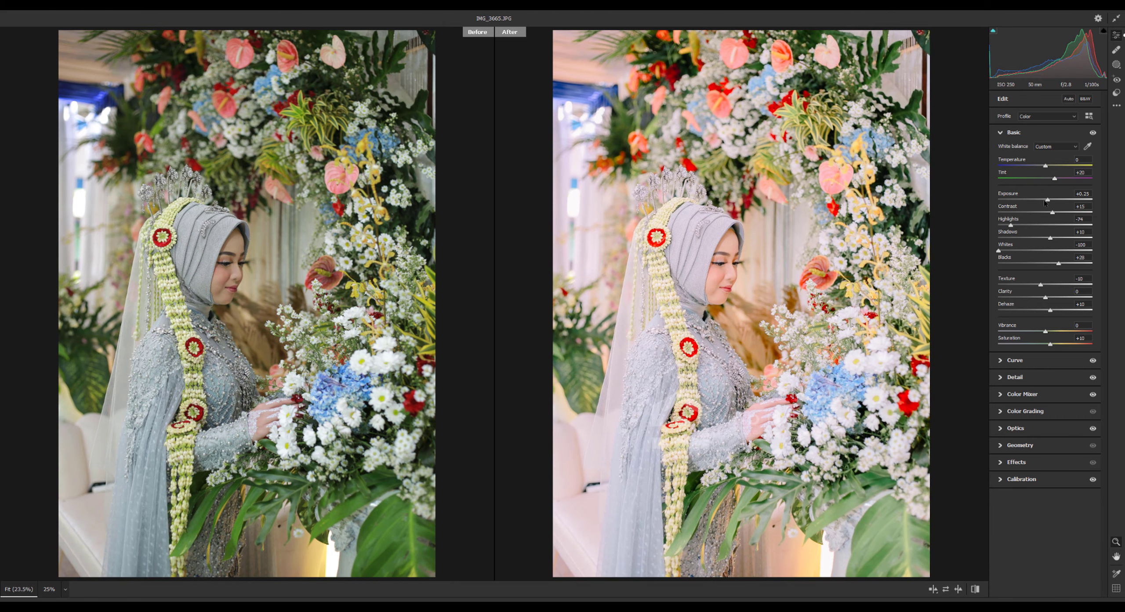
click(1045, 201)
double_click(1046, 200)
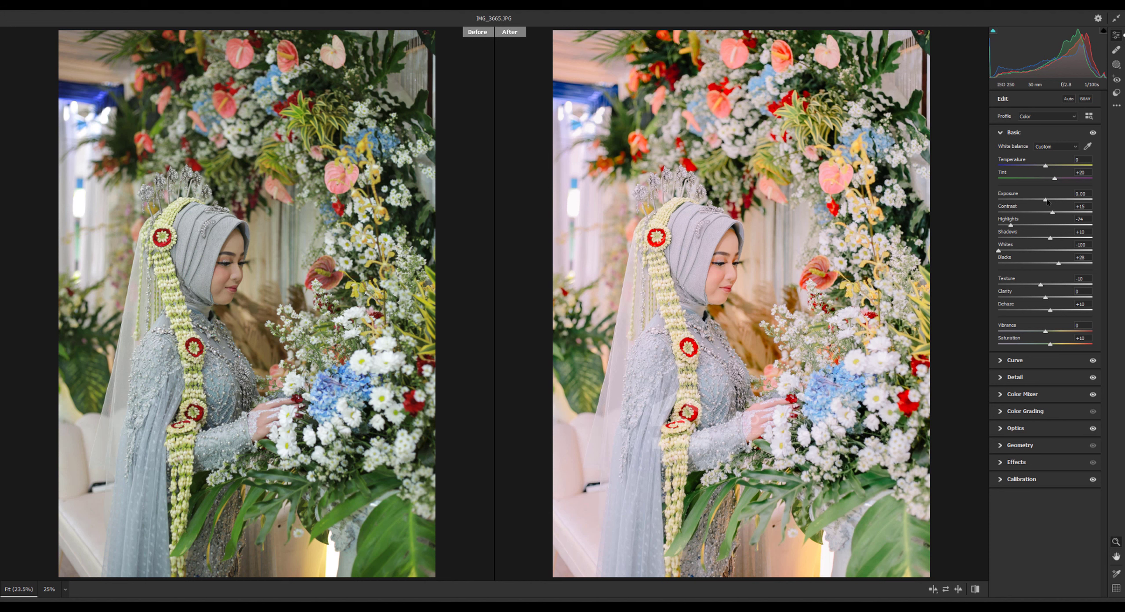
drag(1045, 200, 1046, 201)
click(1083, 599)
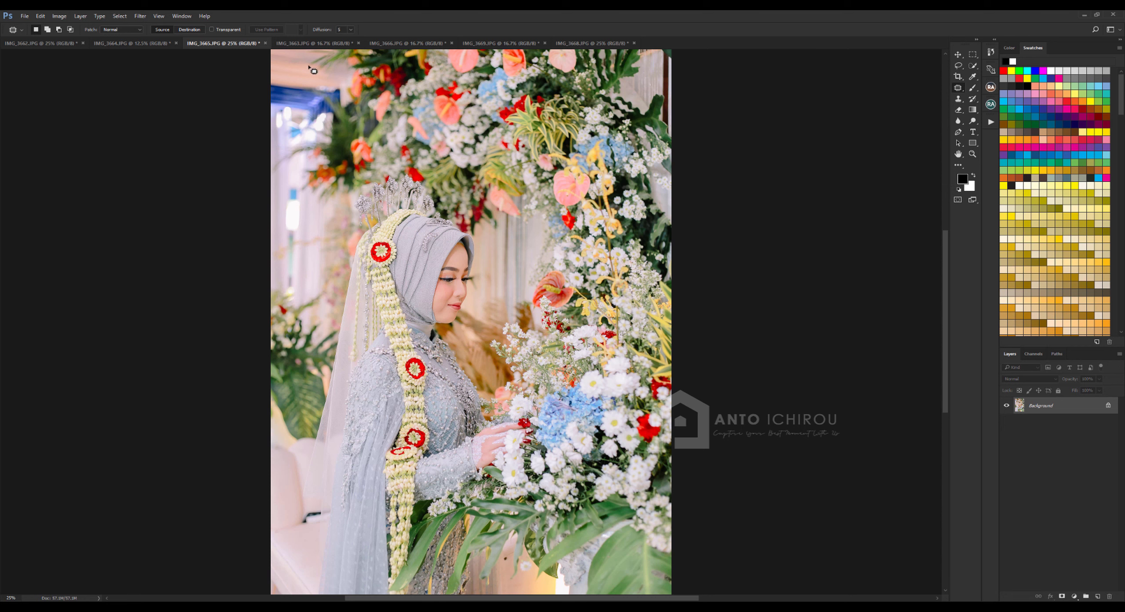
Switch to IMG_3663, then straighten it by about 3.4° and commit the crop.
click(314, 43)
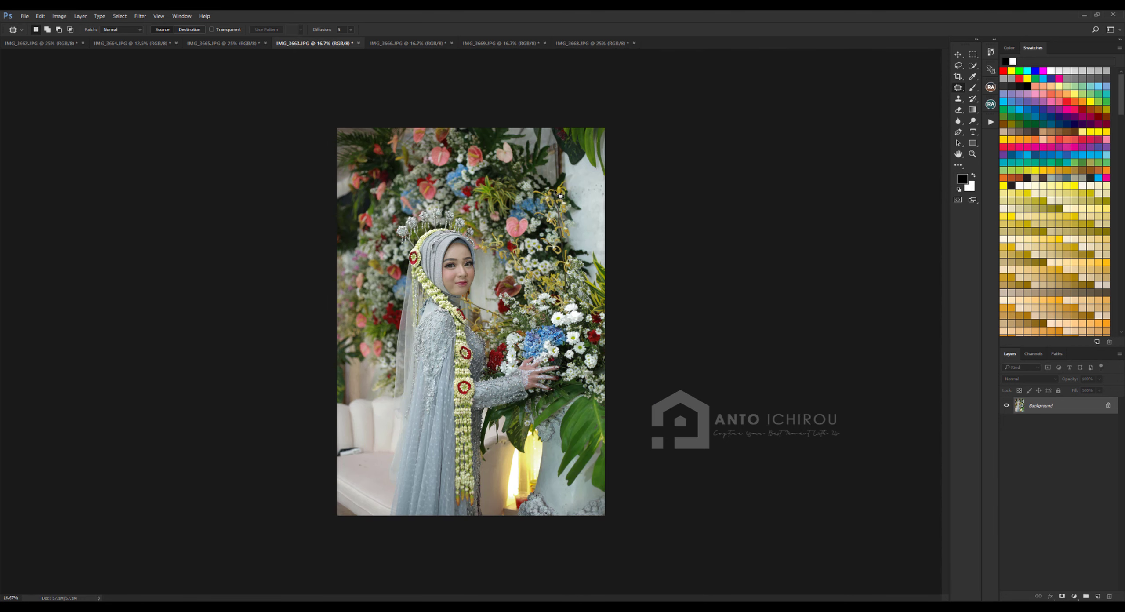
key(ctrl+plus)
key(ctrl+plus)
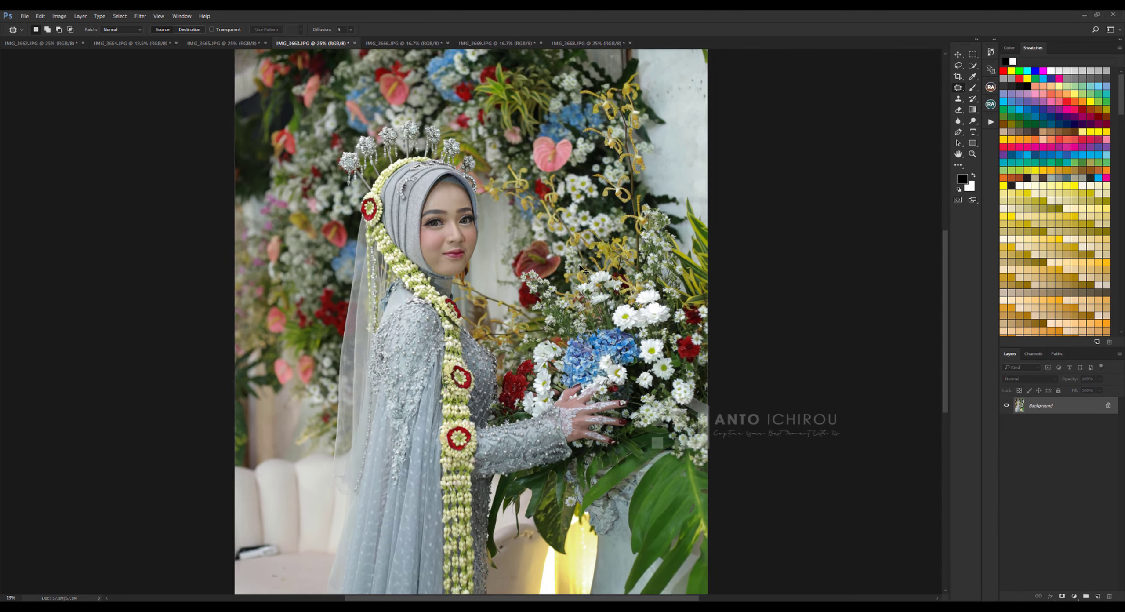
key(ctrl+minus)
key(c)
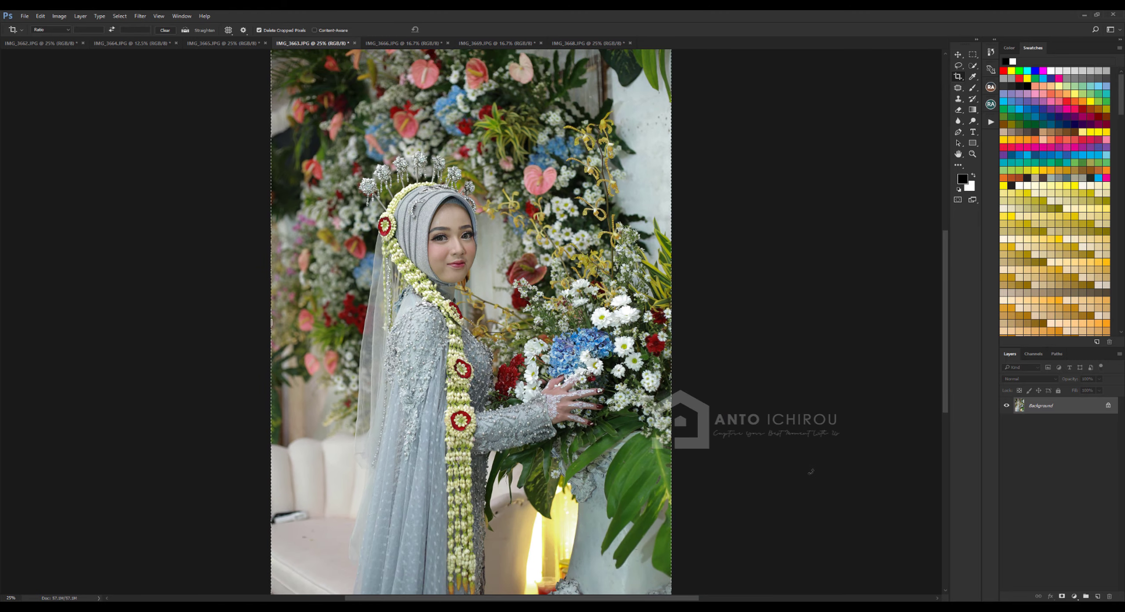
key(ctrl+minus)
drag(732, 497, 714, 510)
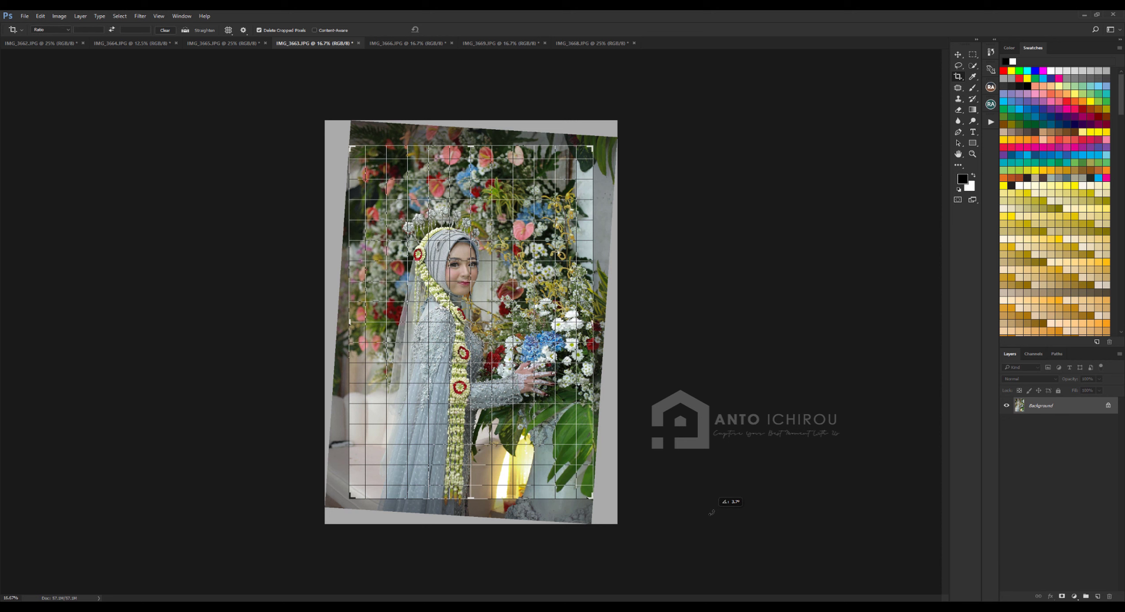
key(Return)
key(ctrl+plus)
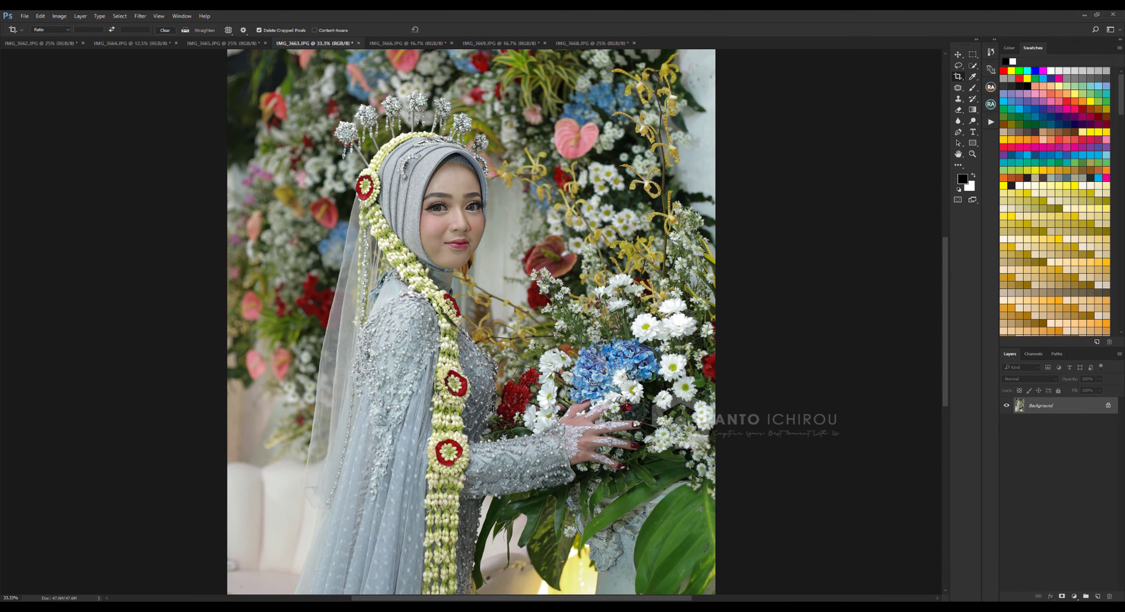
click(140, 15)
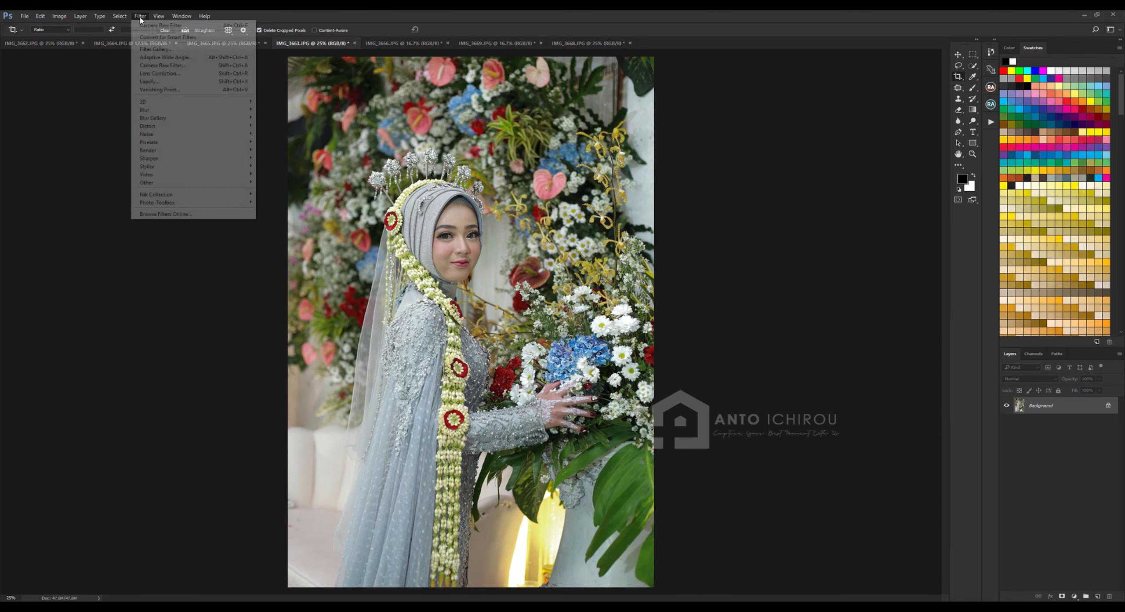
Apply the VOL.48 preset to IMG_3663 in the Camera Raw Filter.
click(146, 66)
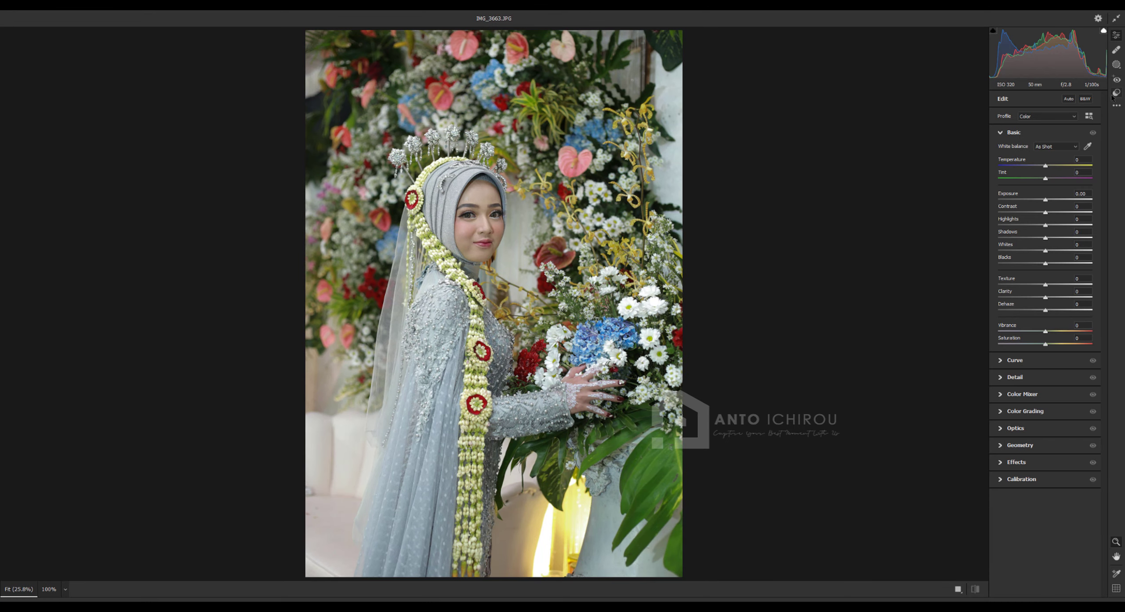
click(1115, 93)
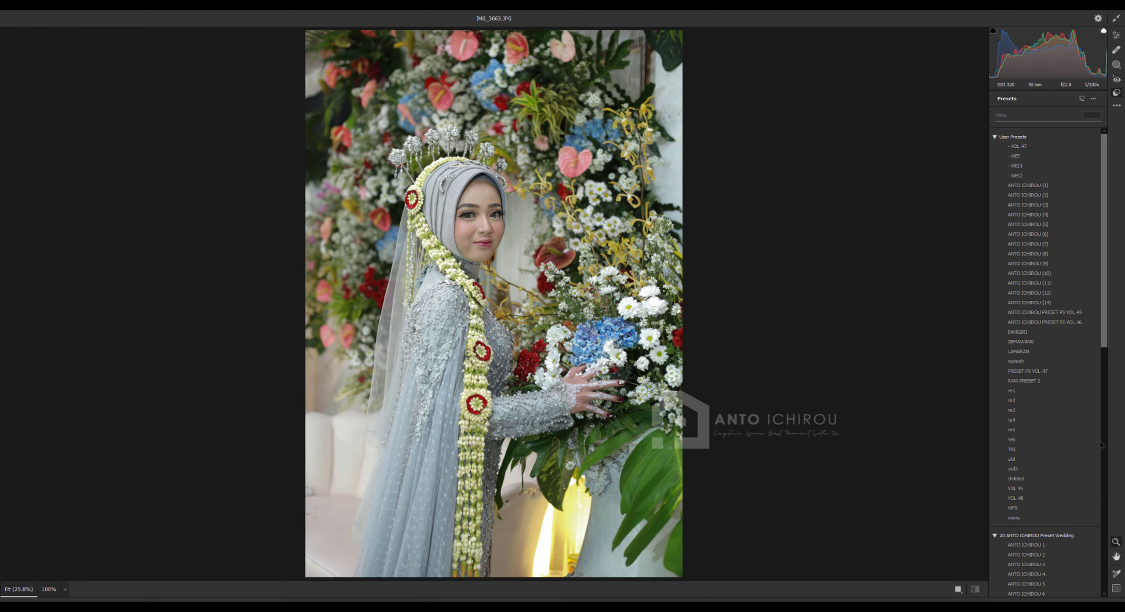
click(1040, 498)
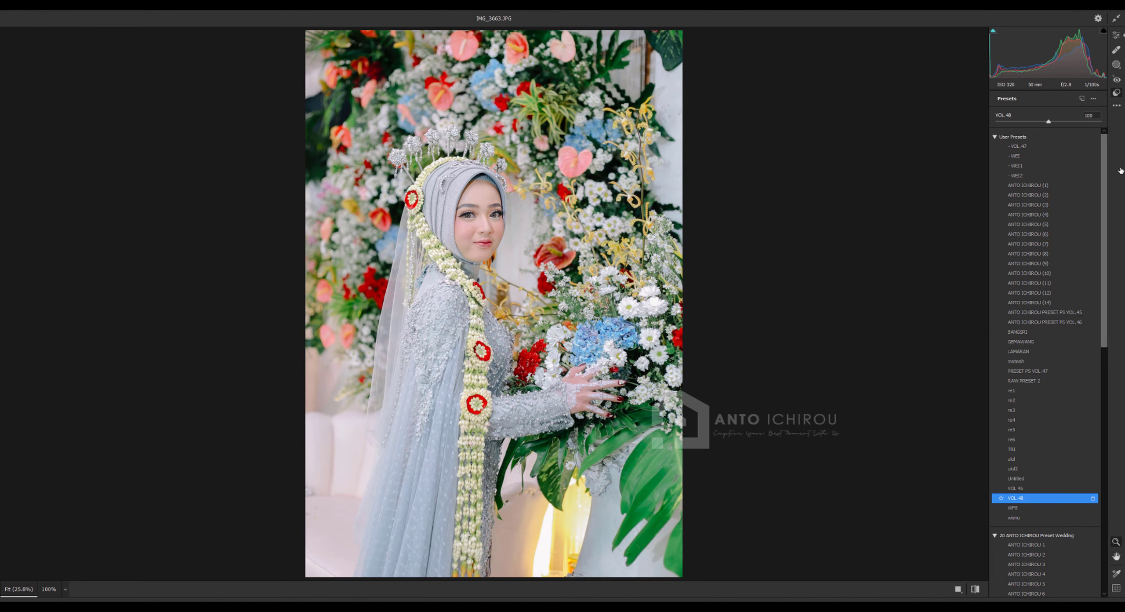
click(1116, 36)
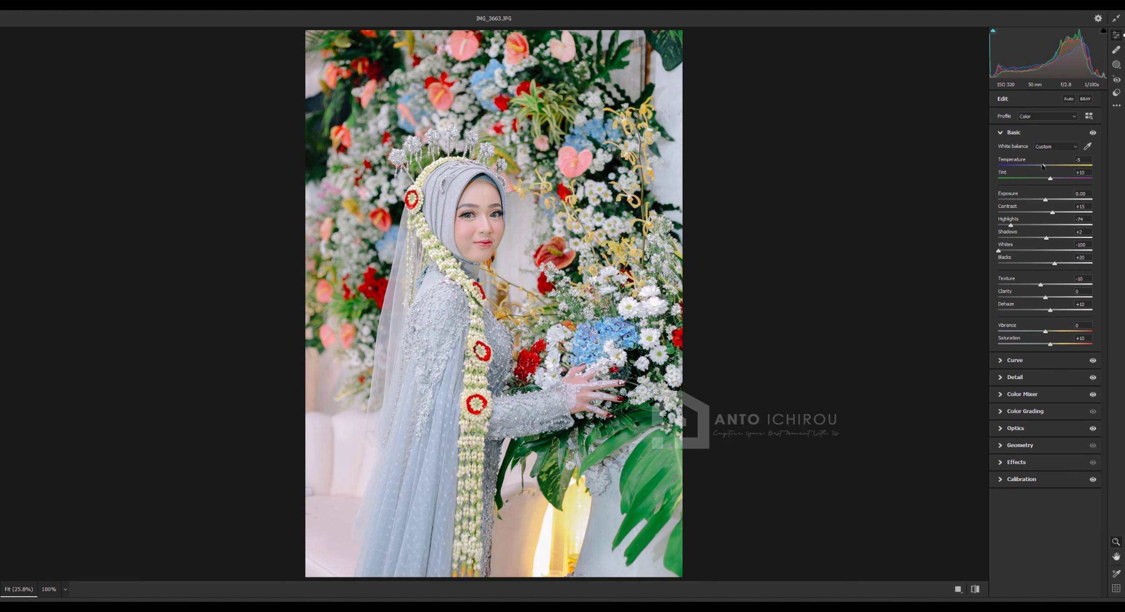
Warm Temperature slightly, lift Shadows, lower Blacks, raise Saturation, and check the face.
drag(1042, 166, 1055, 179)
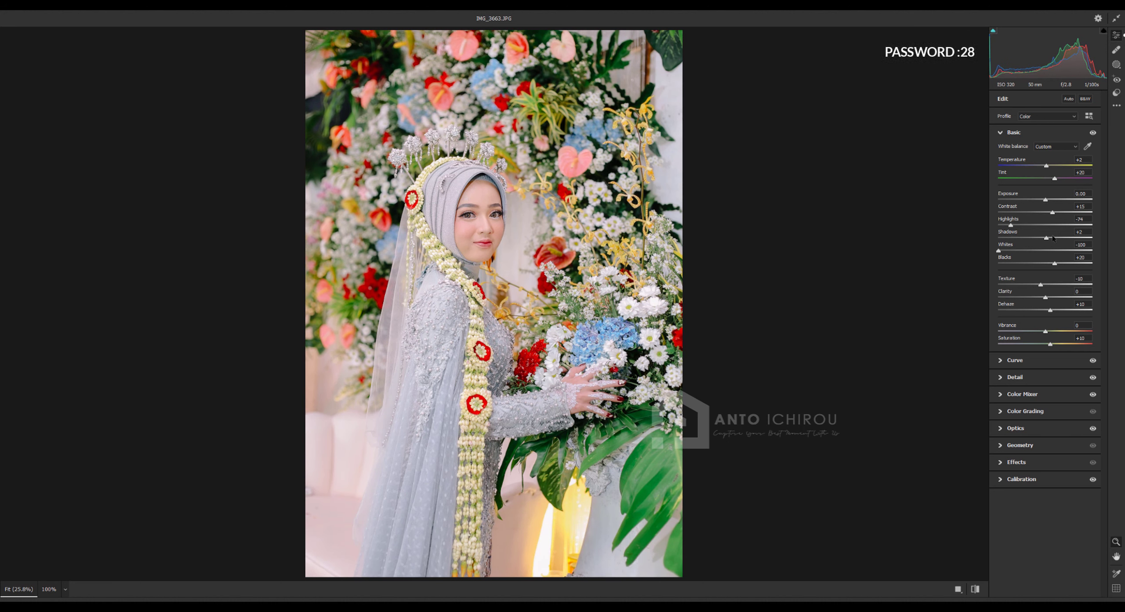
mouse_move(1057, 264)
mouse_down()
mouse_move(1047, 239)
mouse_move(1062, 240)
mouse_up()
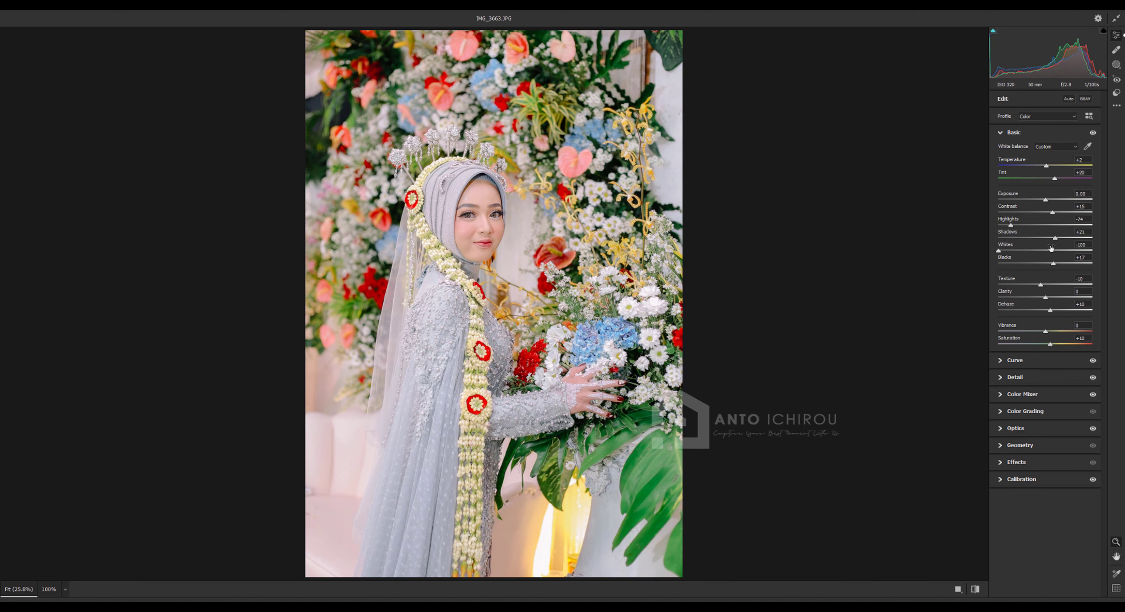
drag(1049, 345, 1049, 346)
click(457, 229)
click(548, 262)
Raise Detail sharpening to 58 and check it on the face at full size.
click(1014, 132)
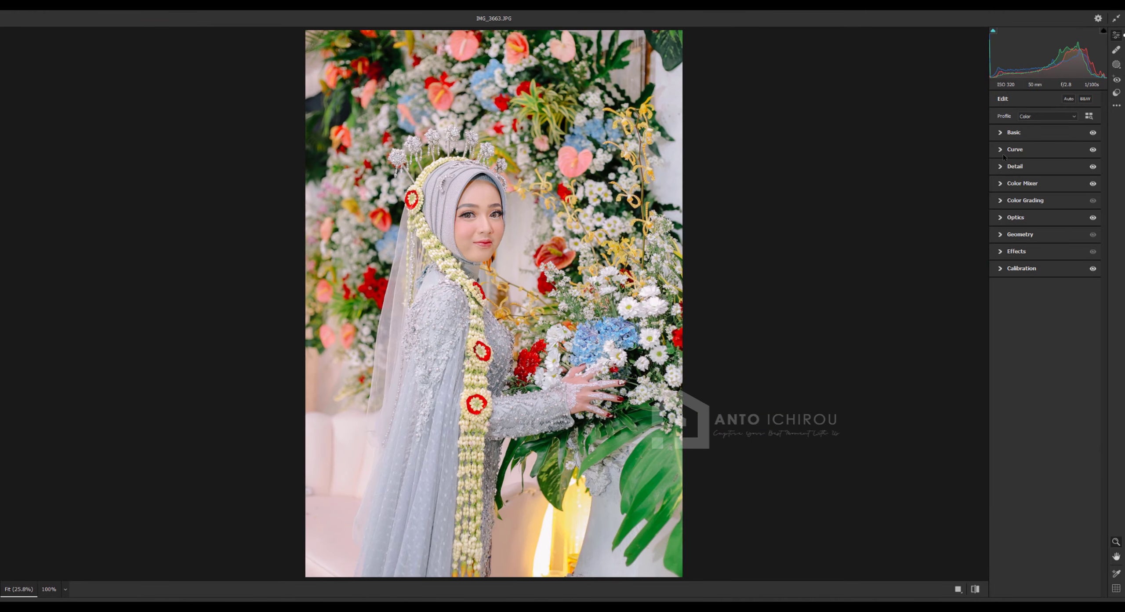
click(1015, 167)
drag(1022, 190, 1036, 193)
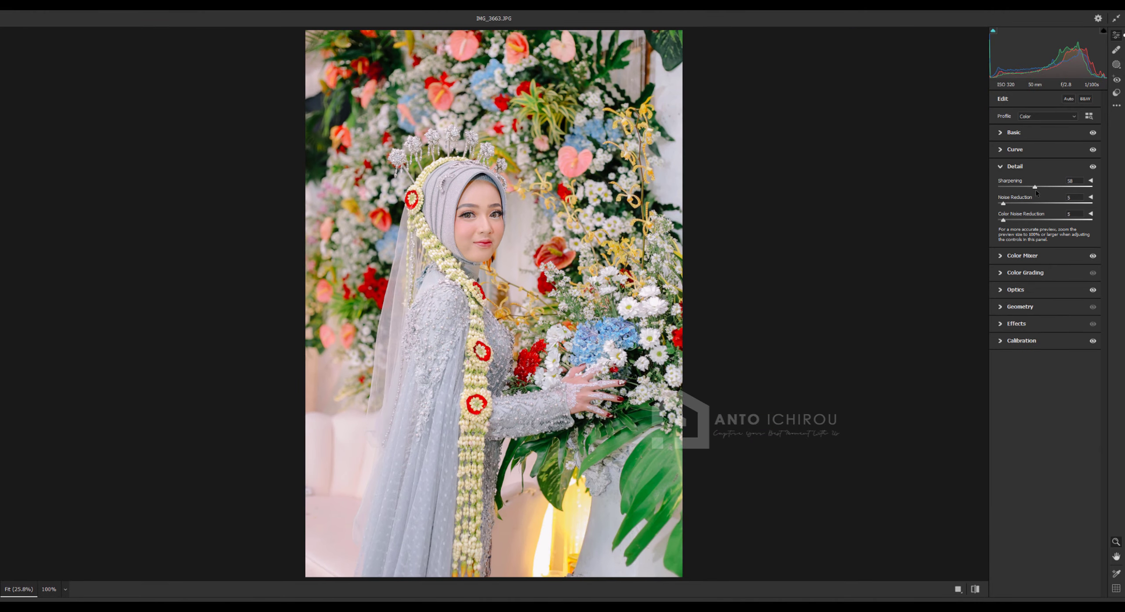
click(482, 232)
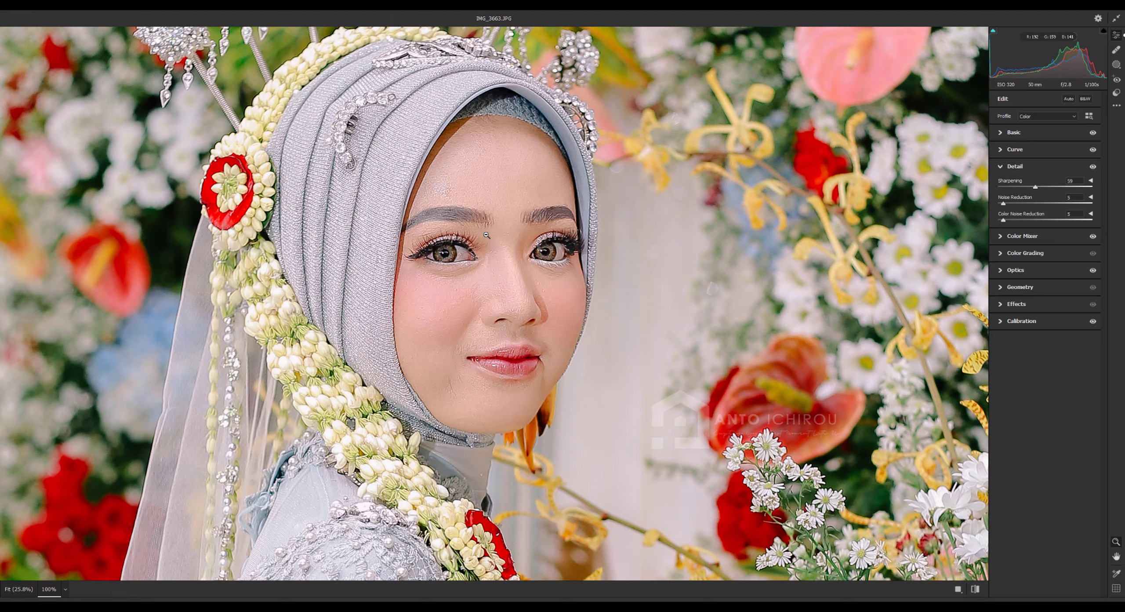
click(630, 237)
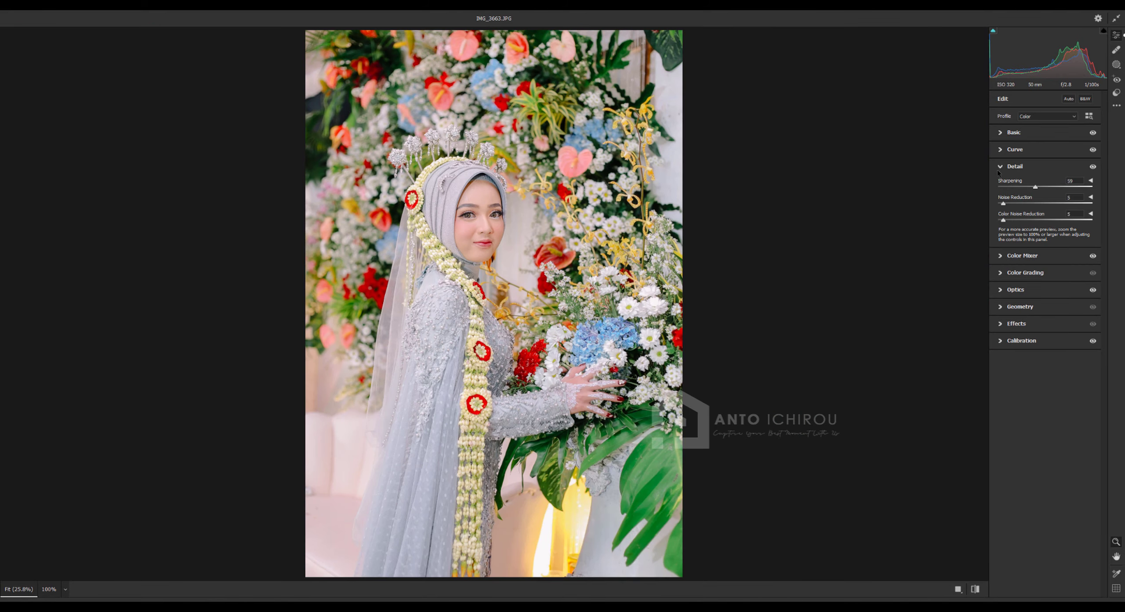
Set Exposure to +0.15 in Basic and show the side-by-side before/after view.
click(1001, 168)
click(999, 133)
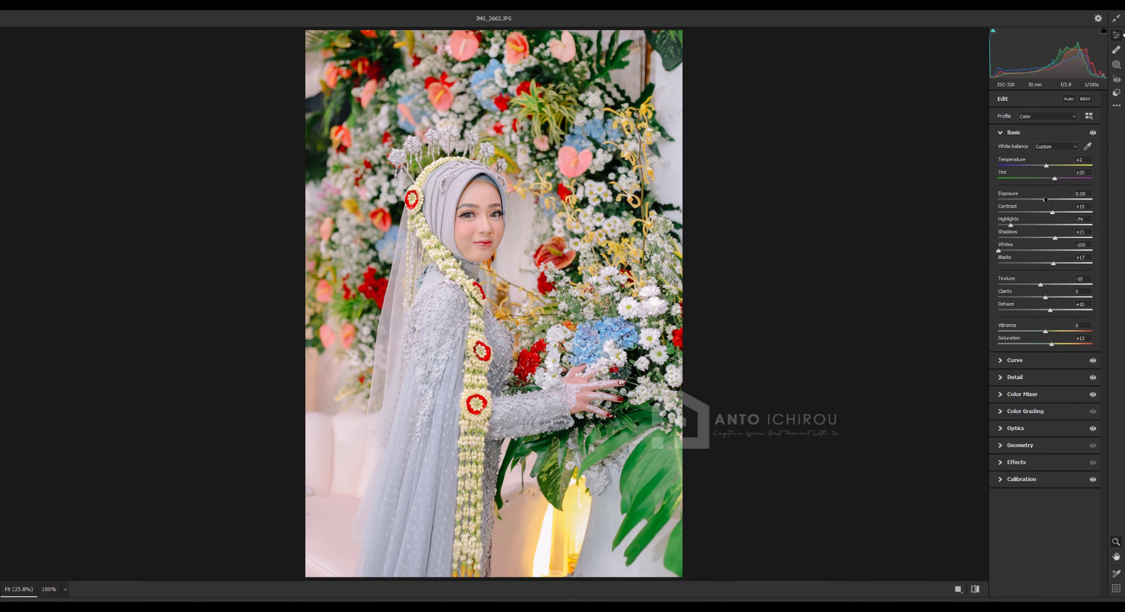
drag(1047, 199, 1048, 201)
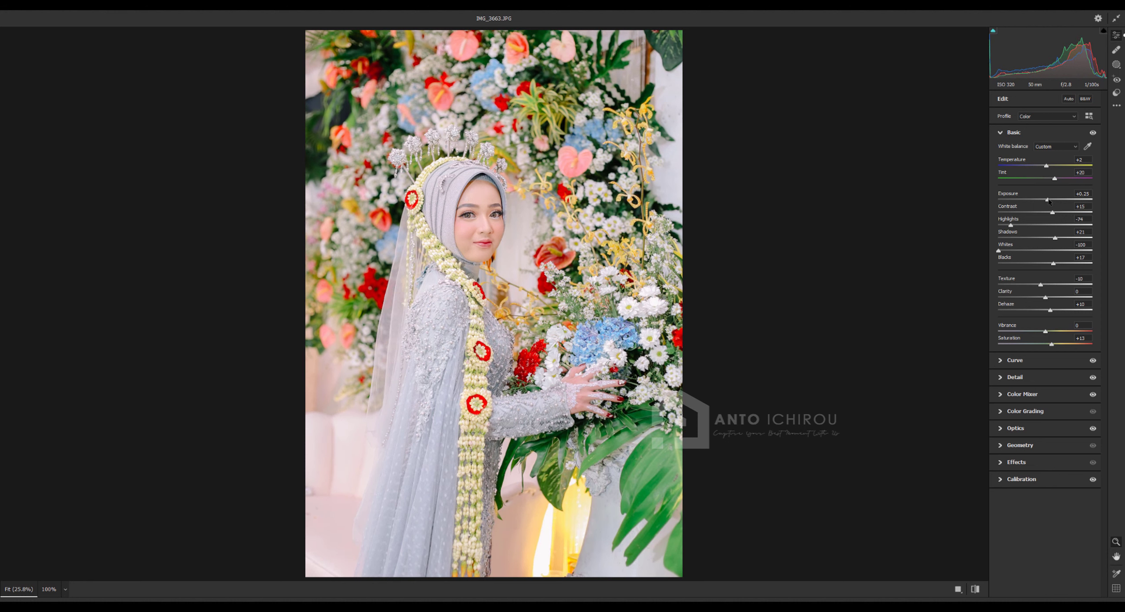
drag(1049, 200, 1047, 200)
click(958, 588)
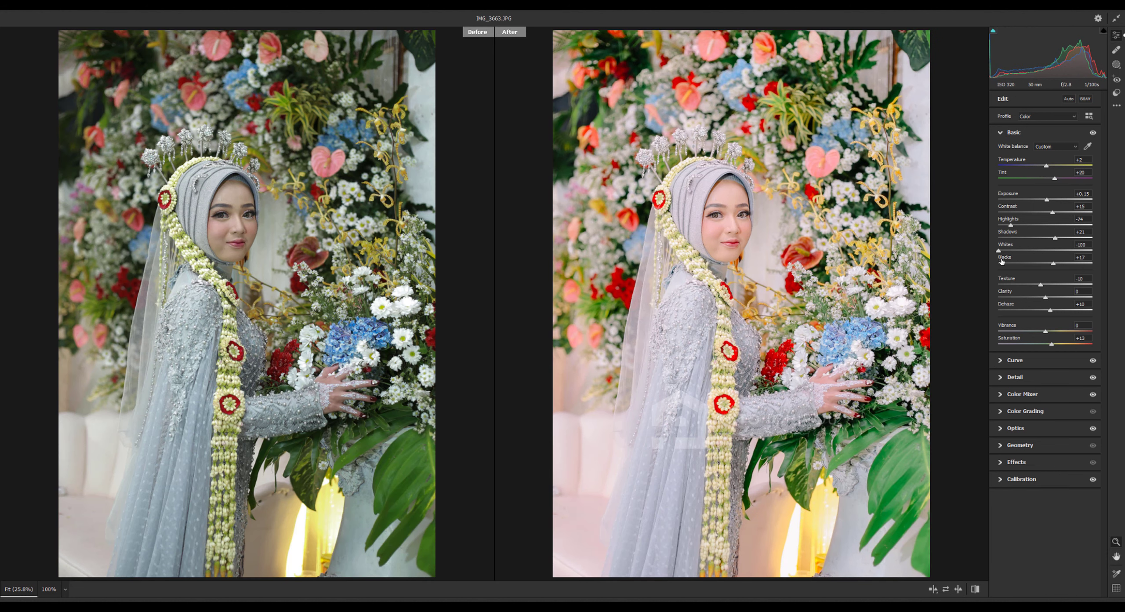
Shift the Greens hue negative in the Color Mixer HSL panel.
click(1003, 134)
click(1003, 184)
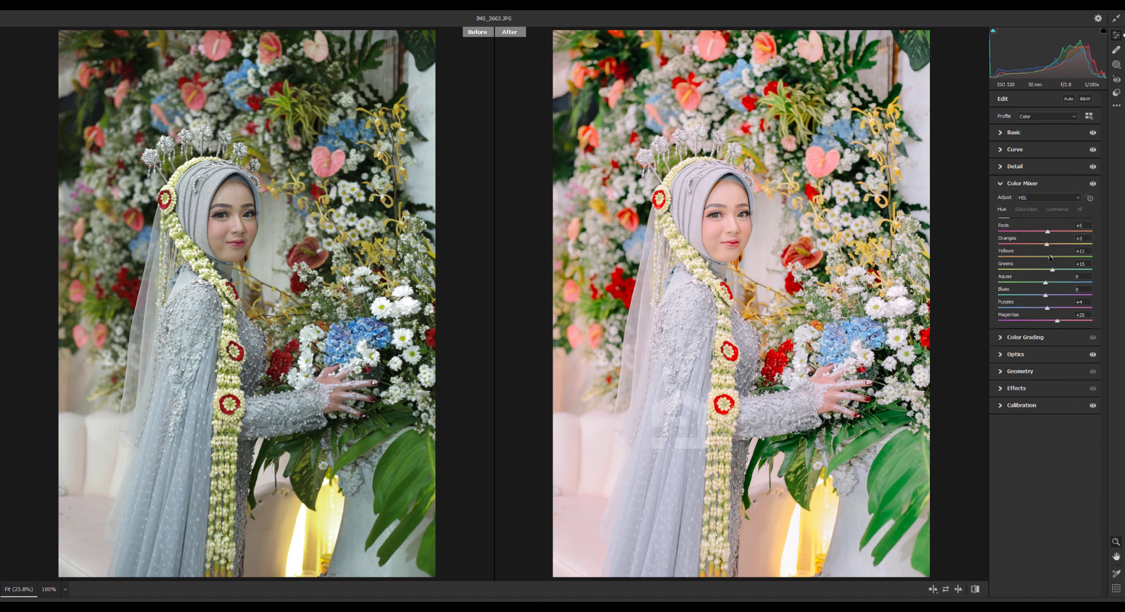
drag(1052, 270, 1040, 269)
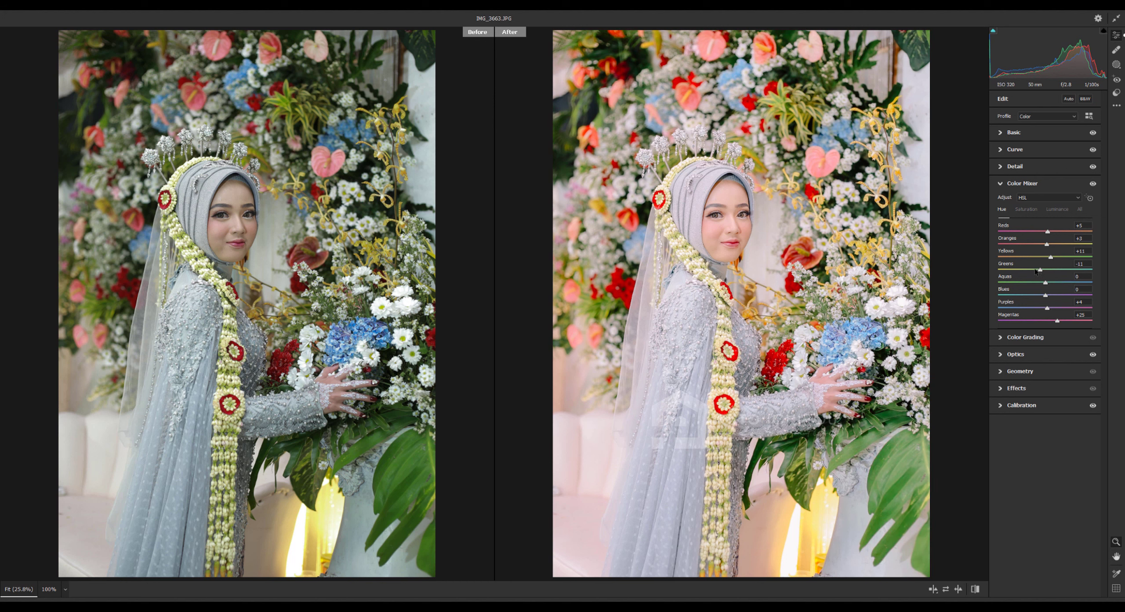
Nudge Saturation up slightly in the Basic panel.
click(1002, 185)
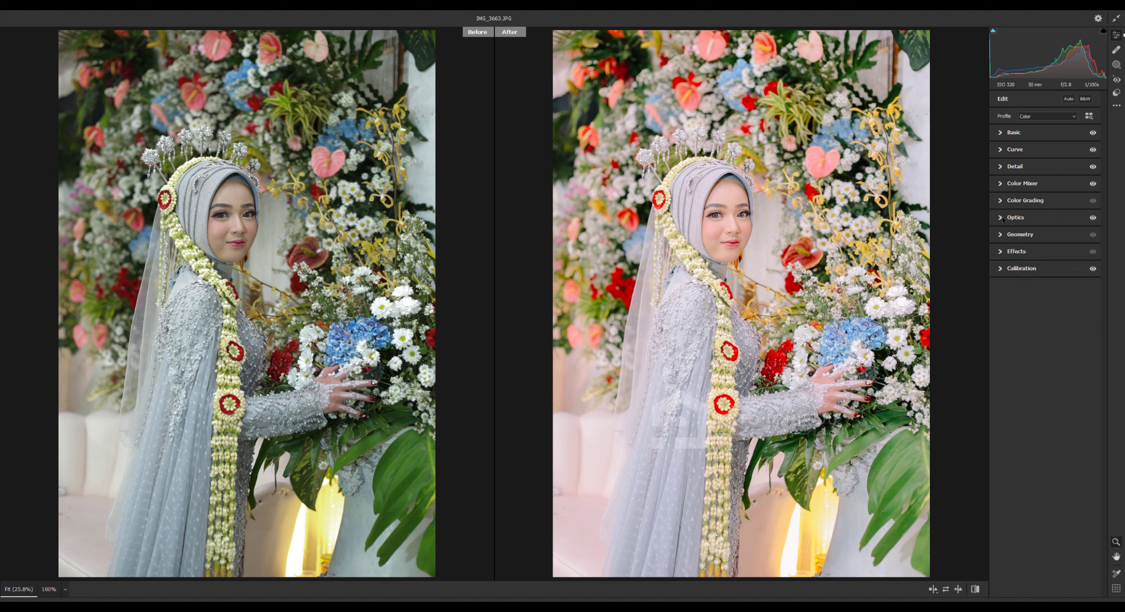
click(1003, 134)
drag(1051, 345, 1053, 345)
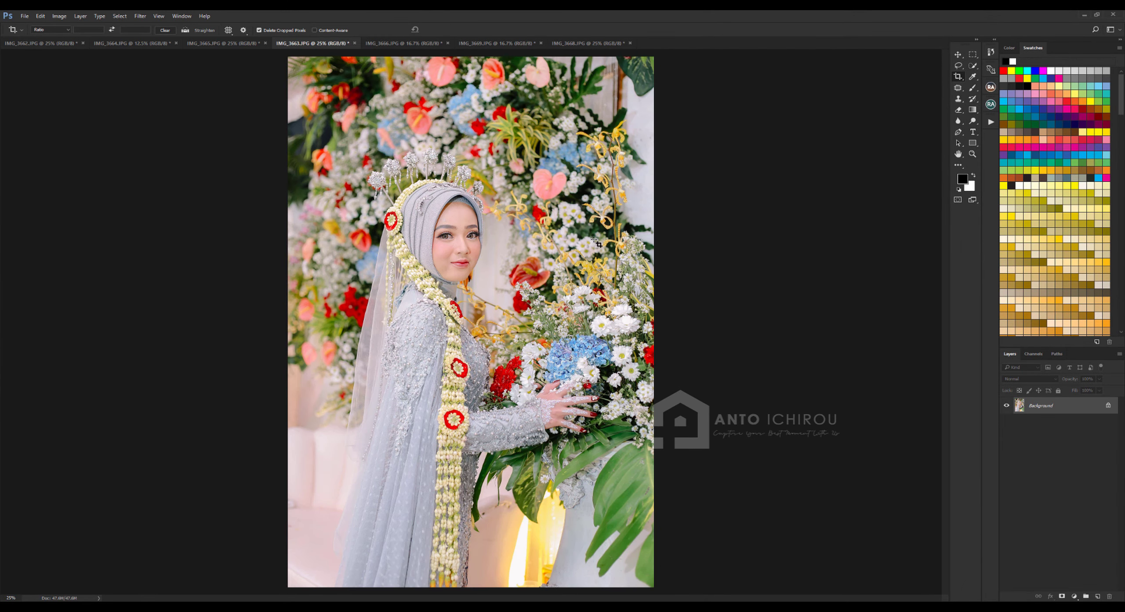
Switch to IMG_3666 and start the Camera Raw Filter, declining the crop prompt.
click(394, 42)
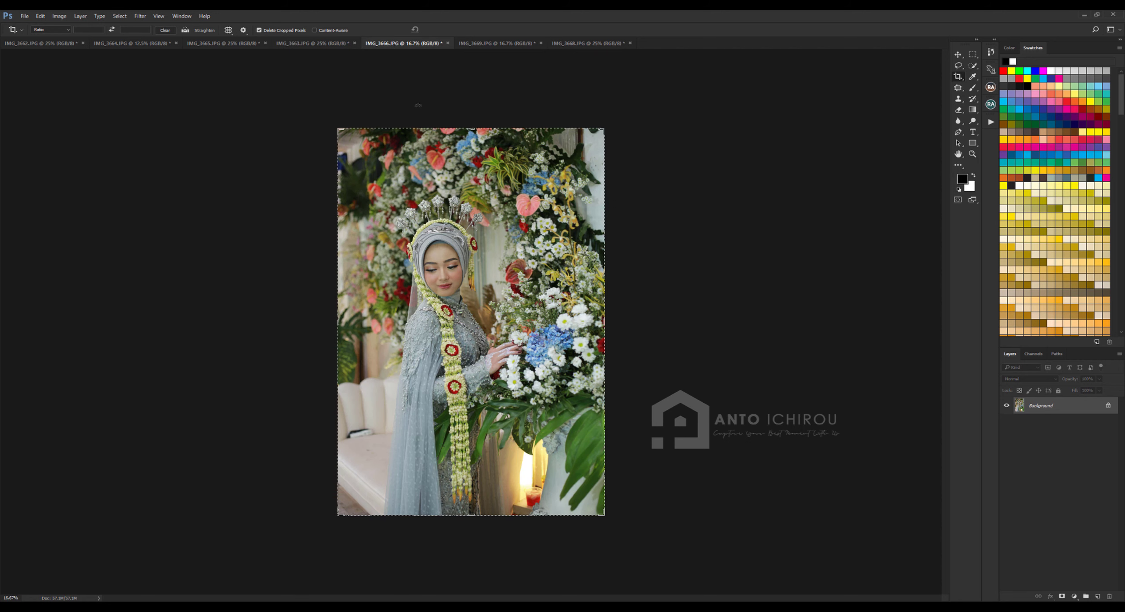
click(140, 16)
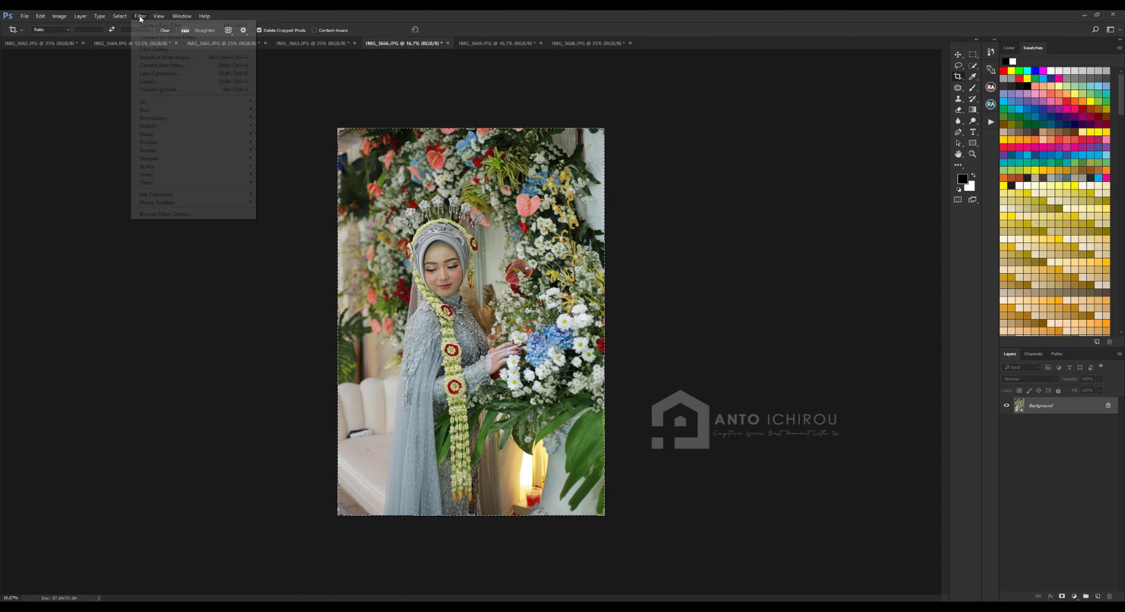
click(153, 64)
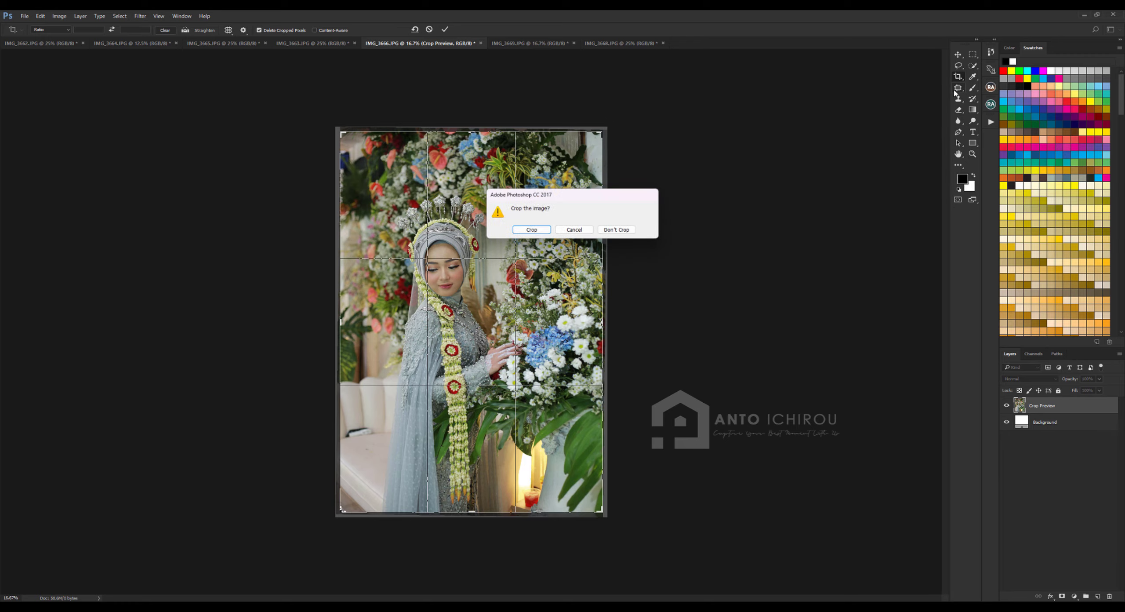
click(574, 232)
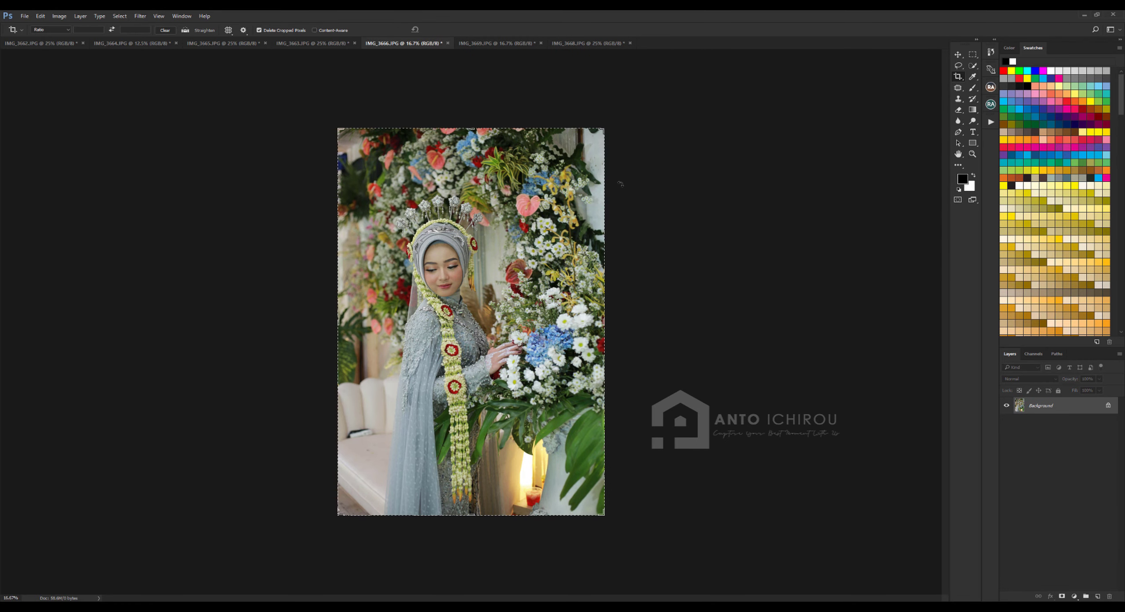
Patch out the small spot near the bride's chin and reopen the Camera Raw Filter.
key(ctrl+plus)
key(ctrl+plus)
key(ctrl+plus)
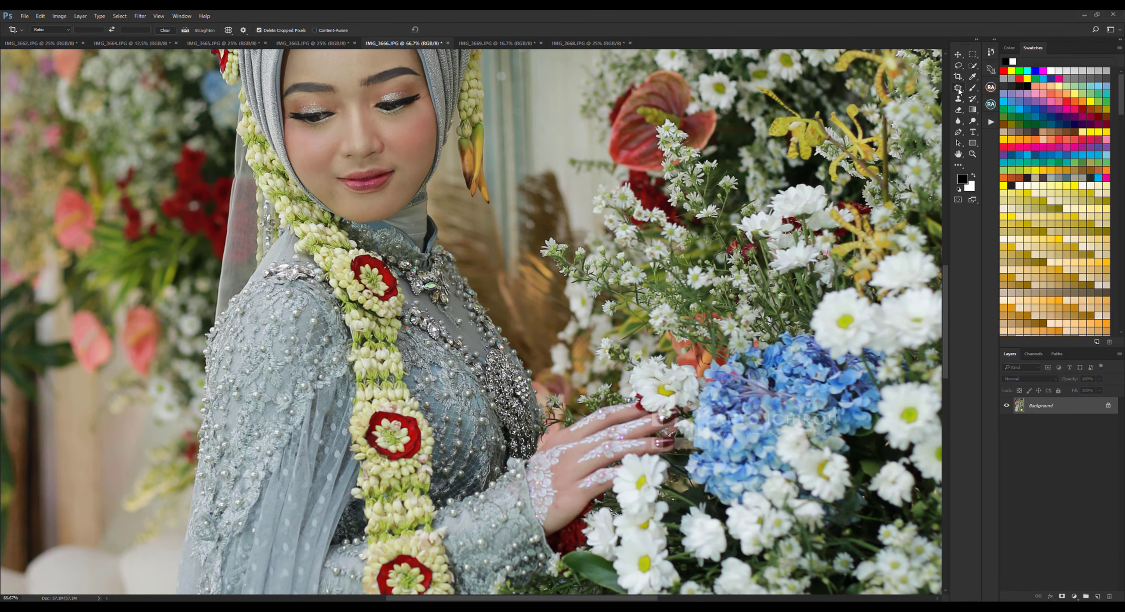
key(j)
key(ctrl+plus)
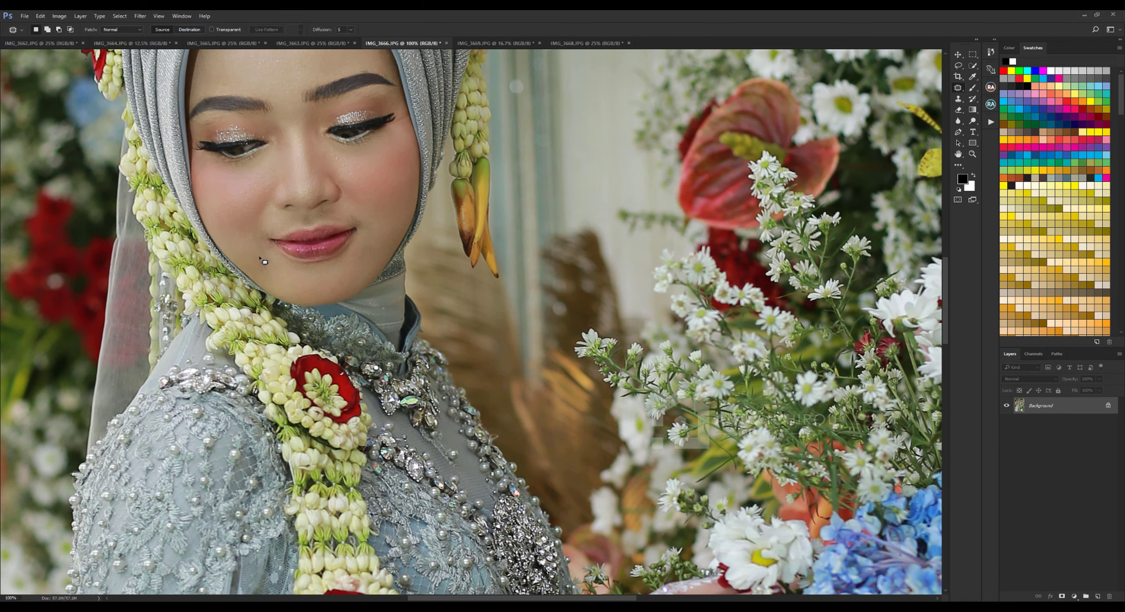
drag(278, 279, 271, 266)
key(ctrl+minus)
key(ctrl+minus)
key(ctrl+minus)
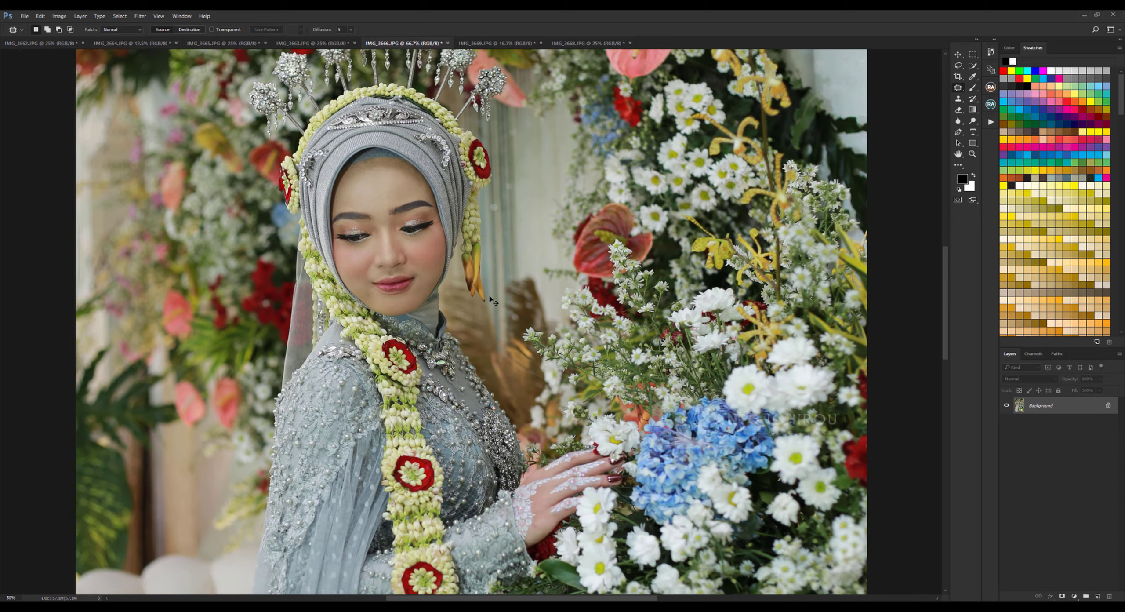
key(ctrl+minus)
click(140, 16)
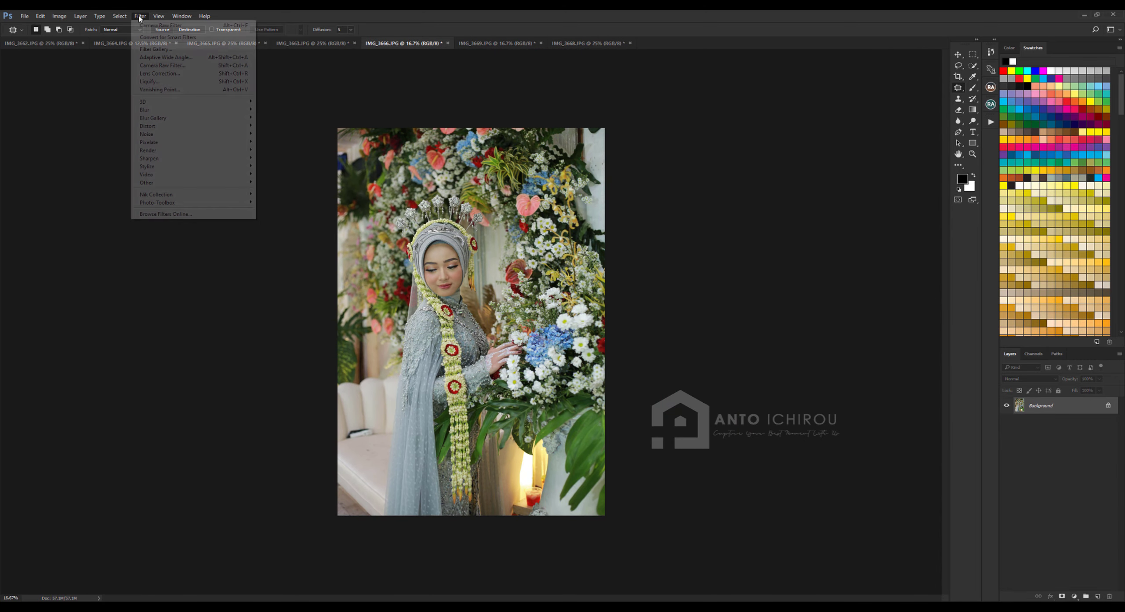
click(152, 66)
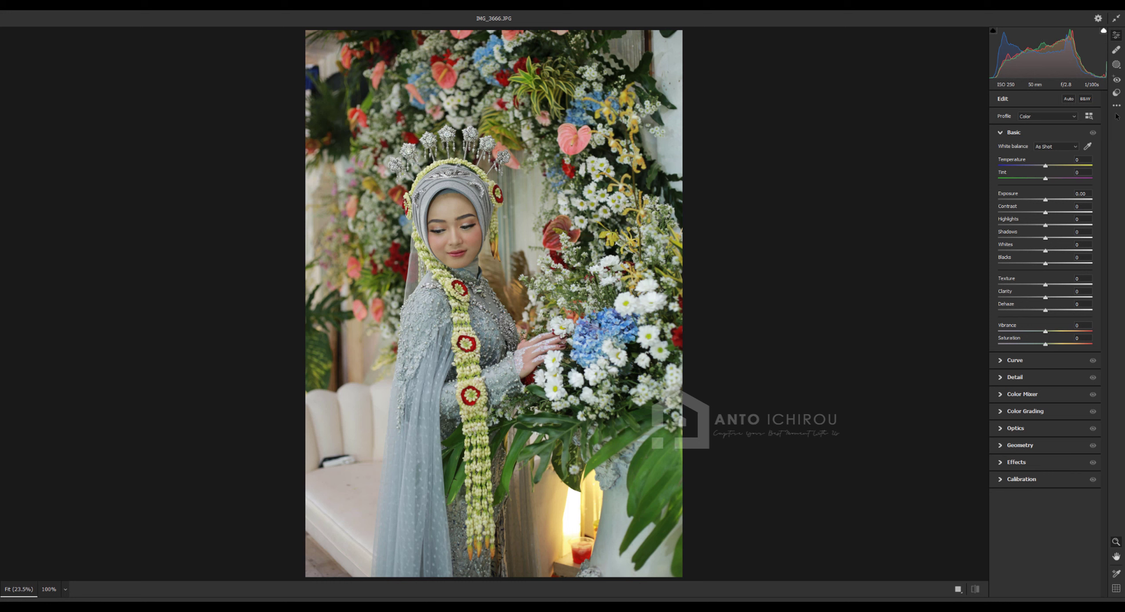
Apply the VOL.48 preset in Camera Raw.
click(1118, 93)
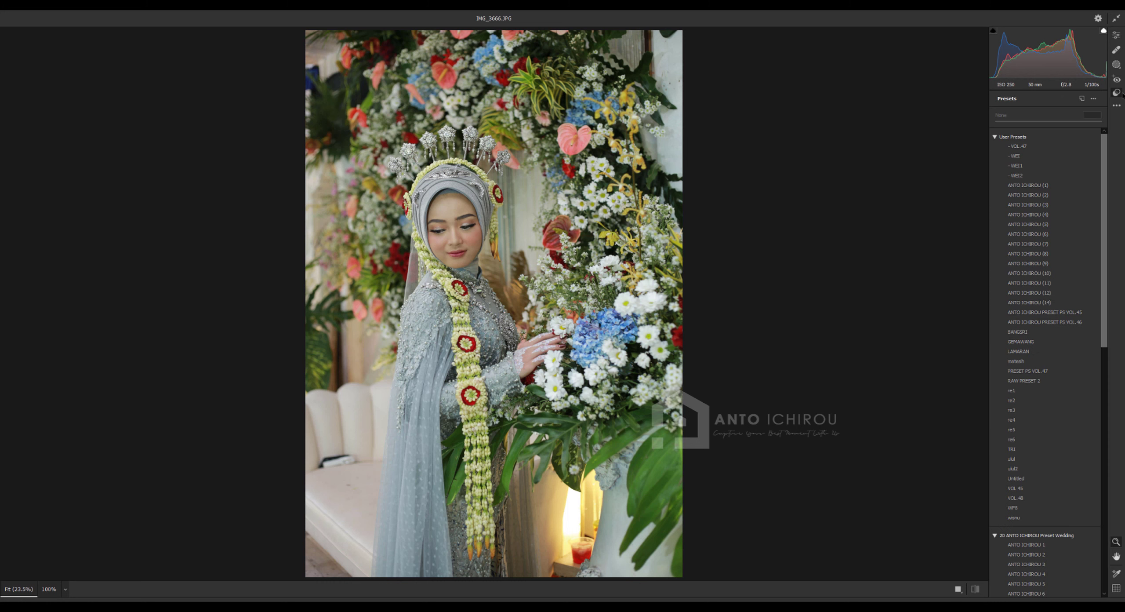
click(1044, 498)
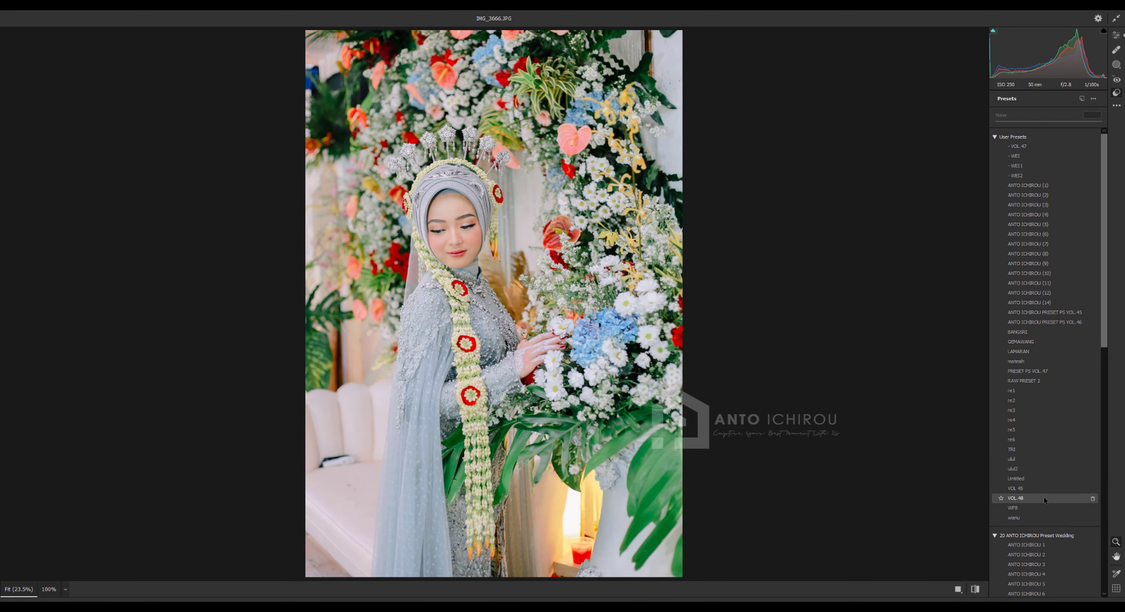
click(1116, 35)
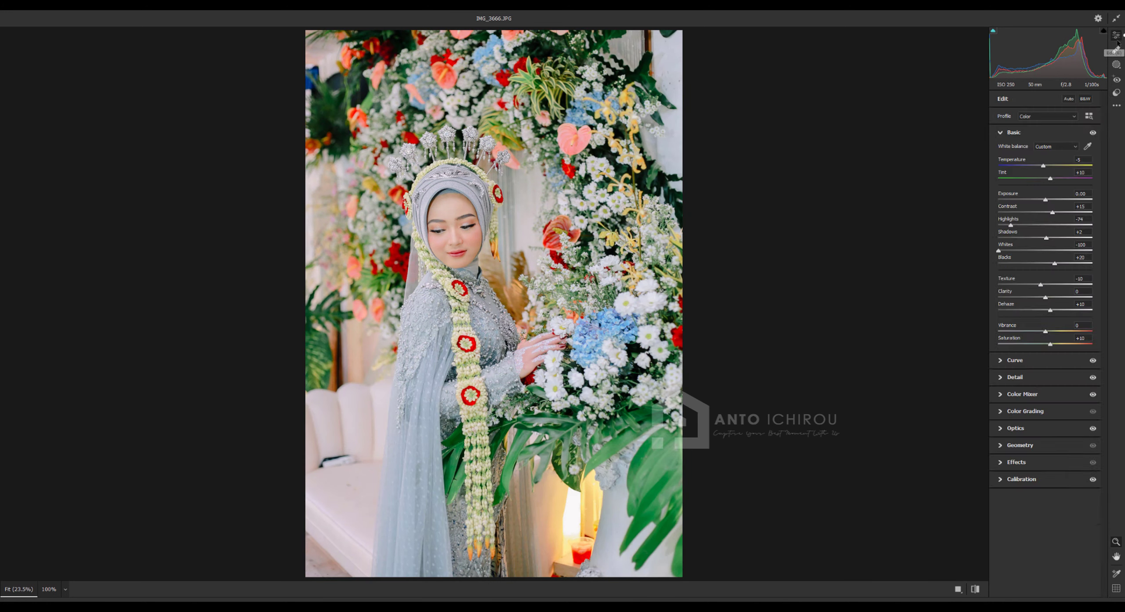
Reset Temperature, raise Tint and Shadows, reduce Saturation, and set Exposure to -0.10.
double_click(1045, 166)
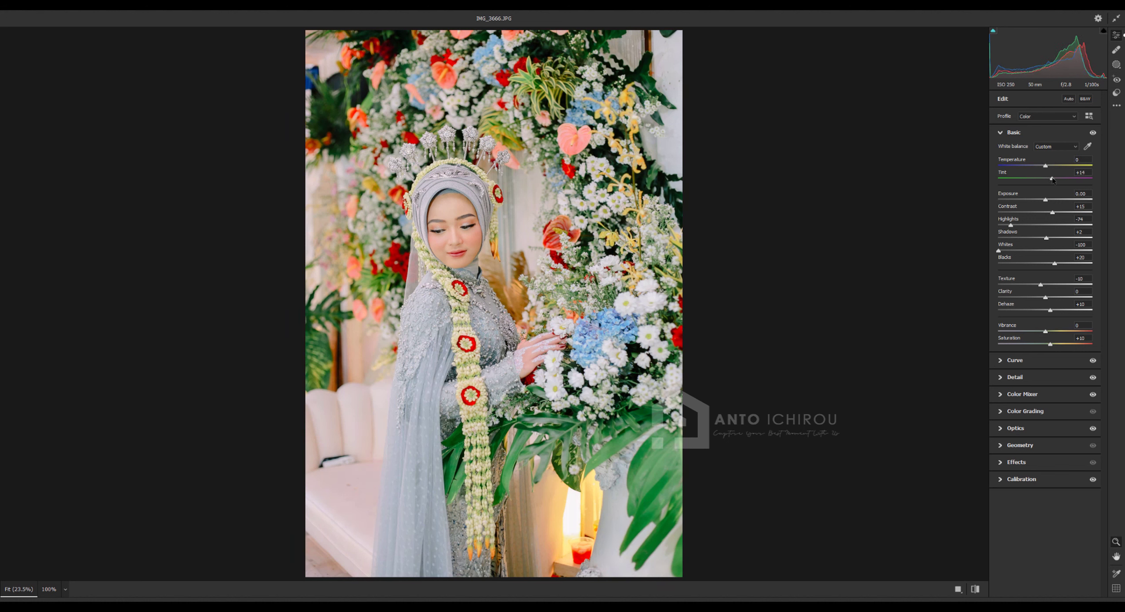
drag(1052, 179, 1055, 180)
mouse_move(1046, 238)
mouse_down()
mouse_move(1069, 241)
mouse_move(1065, 264)
mouse_up()
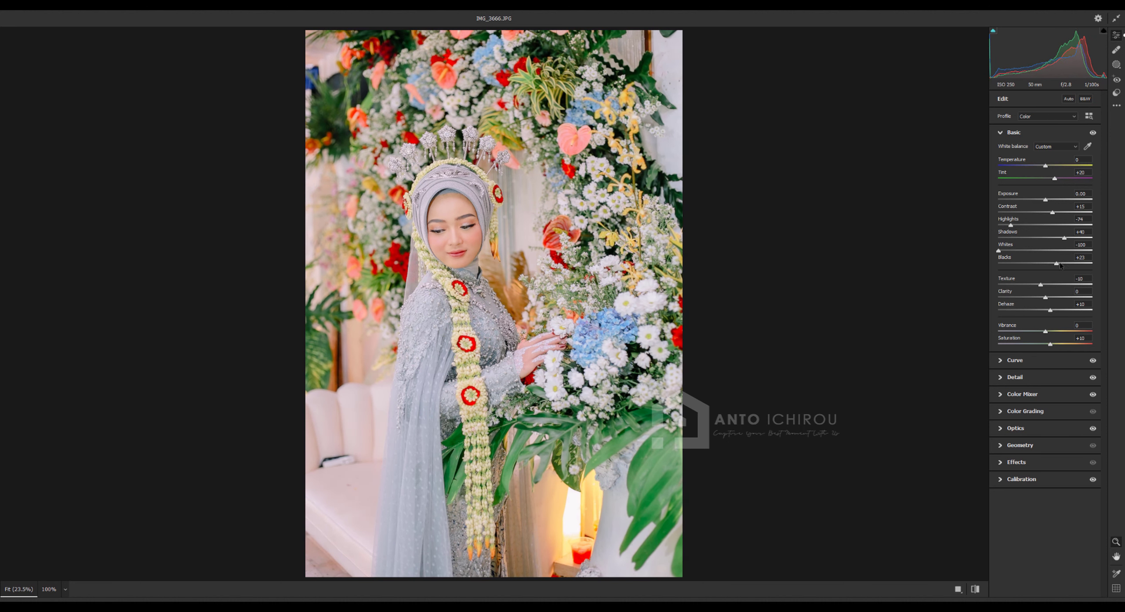
drag(1049, 201, 1047, 201)
double_click(1044, 200)
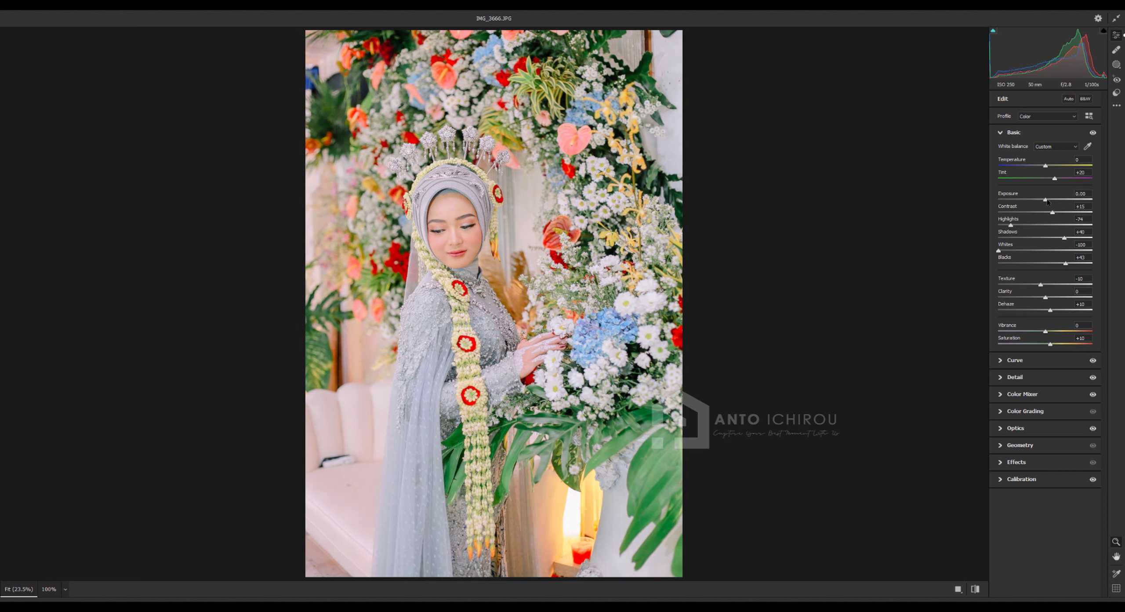
mouse_move(1051, 344)
mouse_down()
mouse_move(1037, 345)
mouse_move(1047, 347)
mouse_up()
drag(1046, 201, 1045, 201)
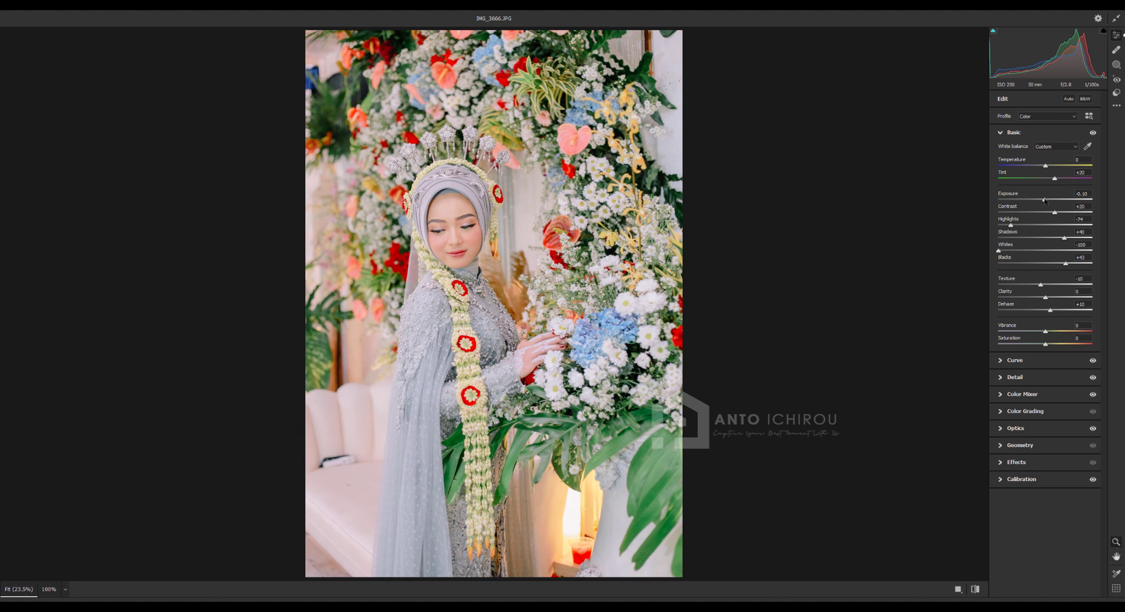
Show before/after side by side, inspect the face, and raise Exposure to about +0.10.
click(976, 589)
click(724, 224)
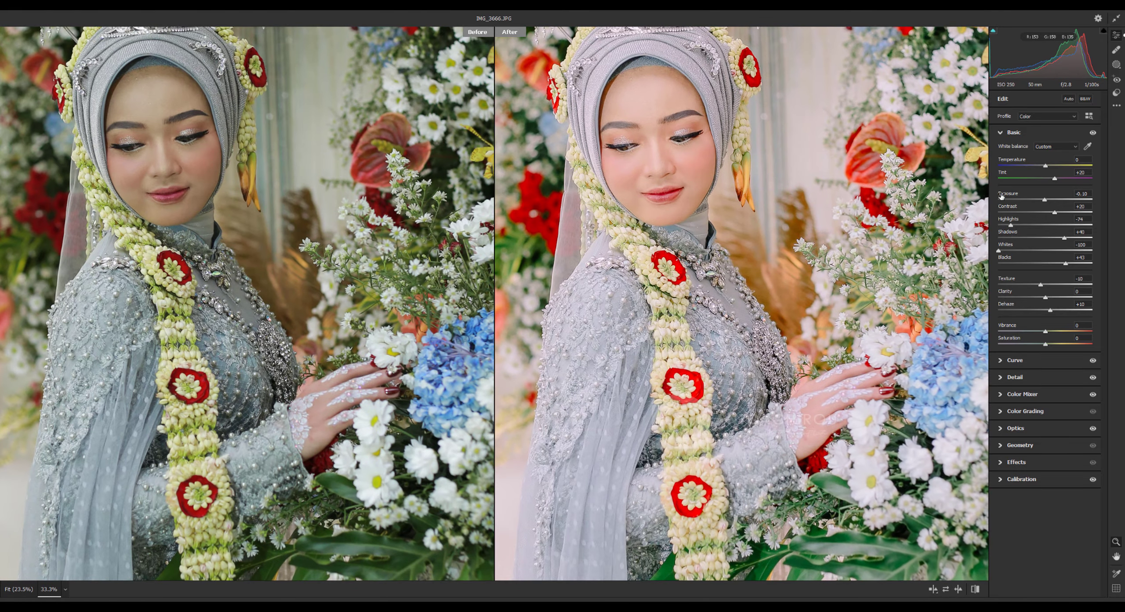
click(842, 213)
drag(1045, 199, 1045, 201)
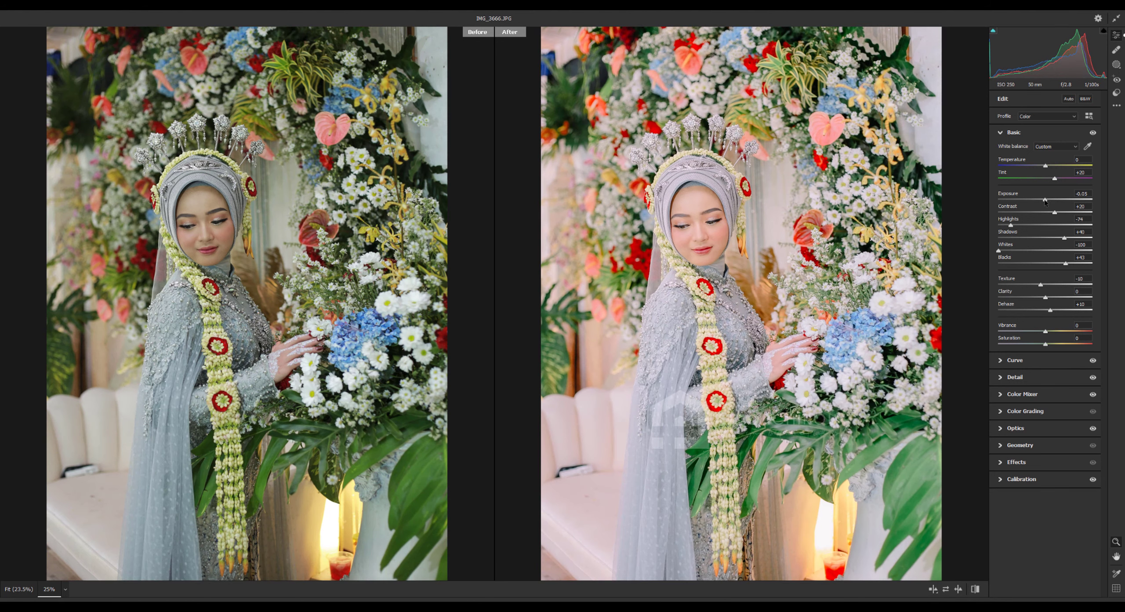
drag(1045, 201, 1047, 168)
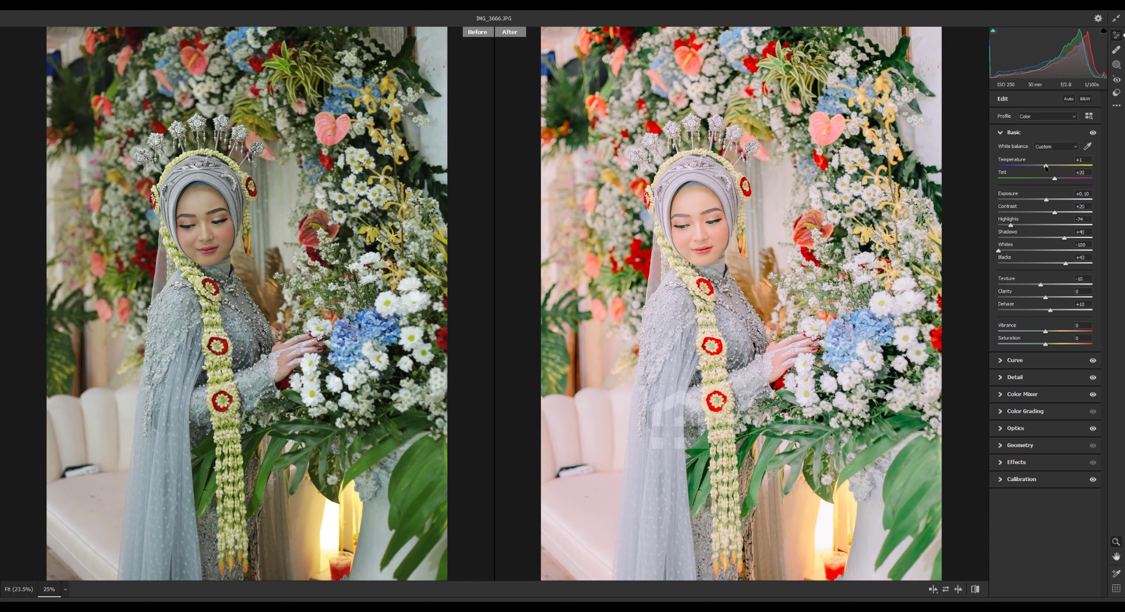
click(795, 221)
Shift the Greens hue and nudge the Yellows hue slightly lower in the Color Mixer.
click(1000, 132)
click(1000, 183)
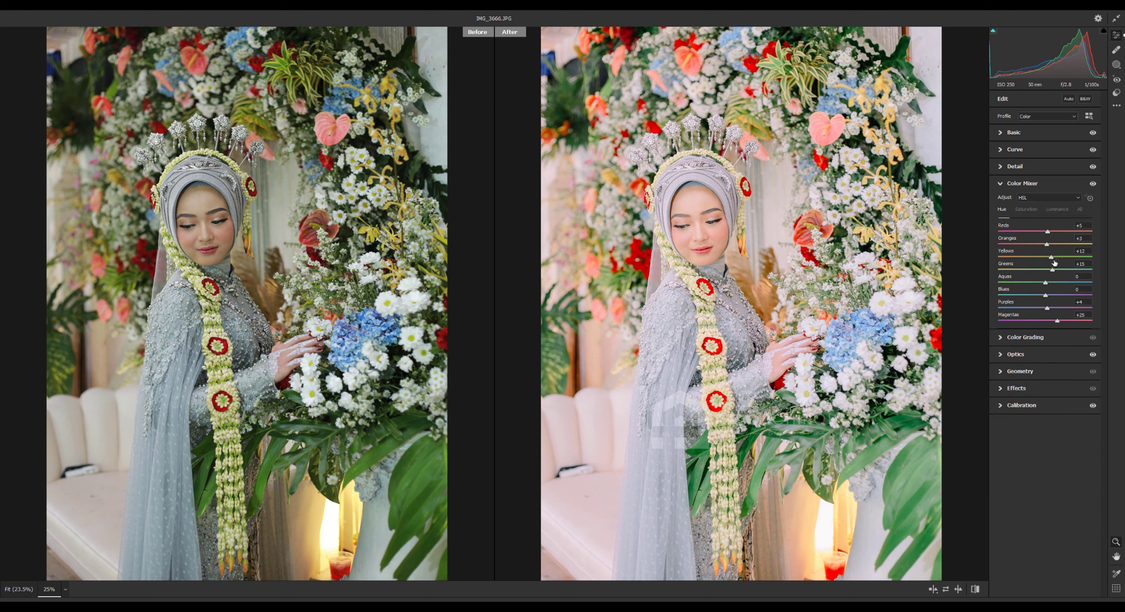
drag(1037, 272, 1041, 272)
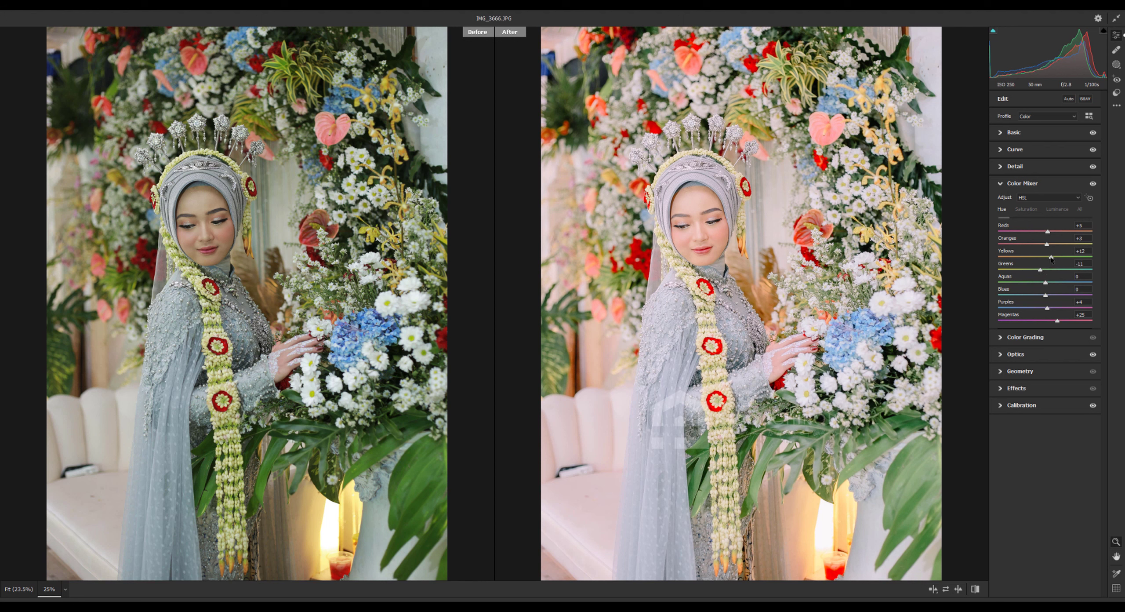
drag(1051, 258, 1050, 258)
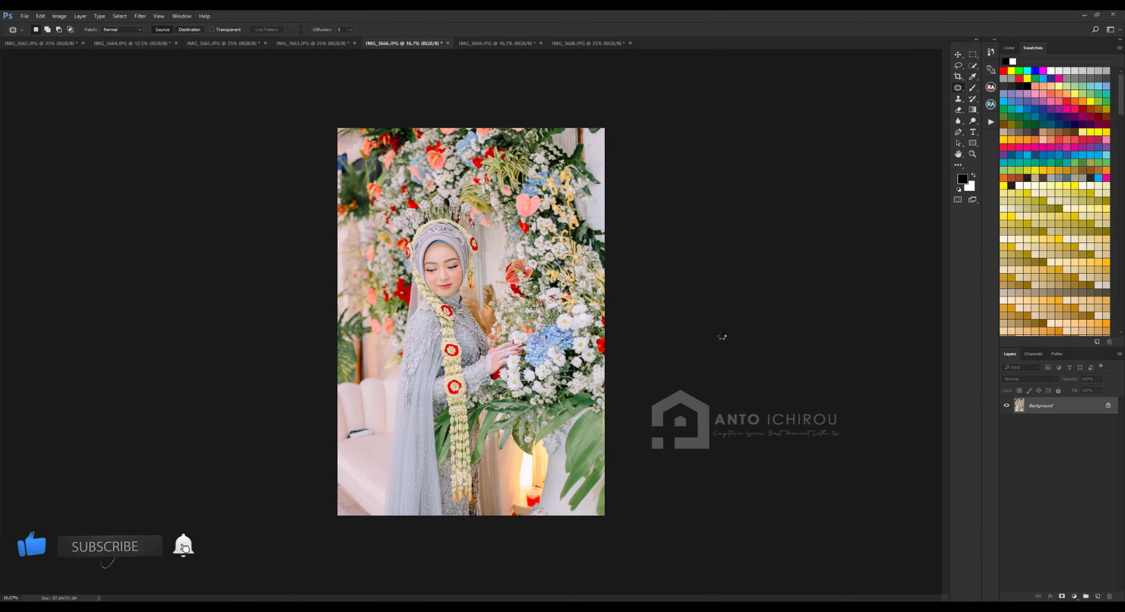
Switch to IMG_3669, open the Camera Raw Filter and apply the VOL.48 preset.
click(495, 46)
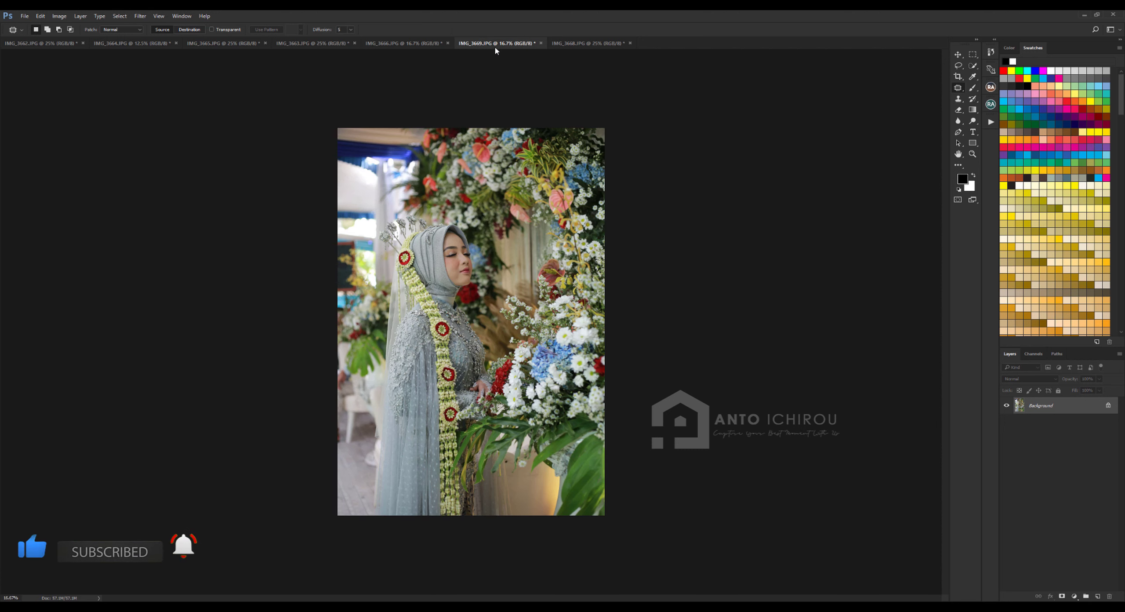
click(137, 18)
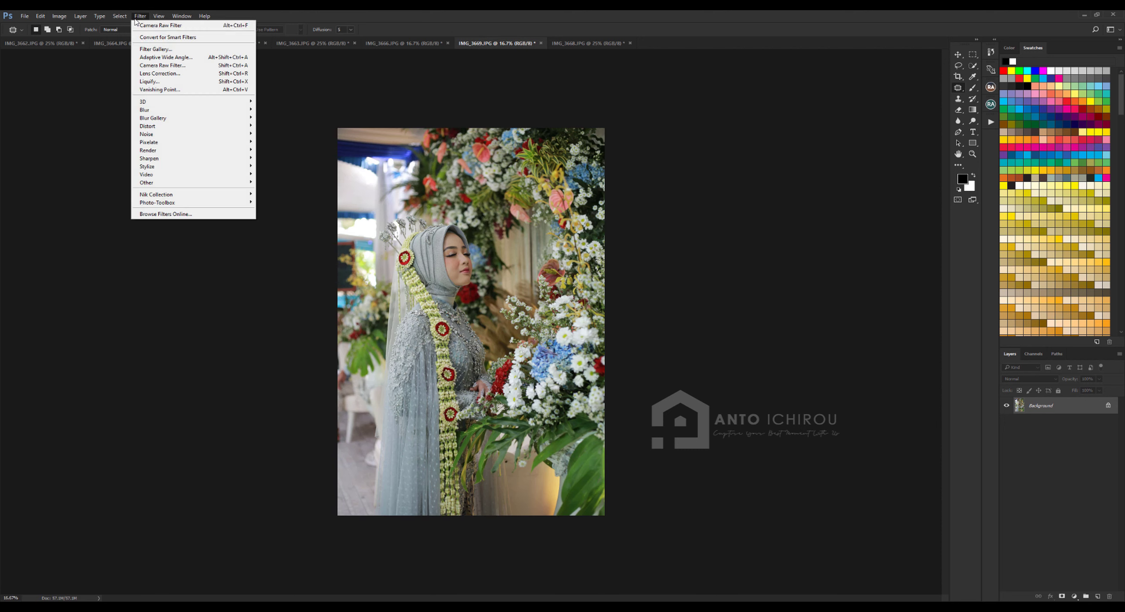
click(163, 66)
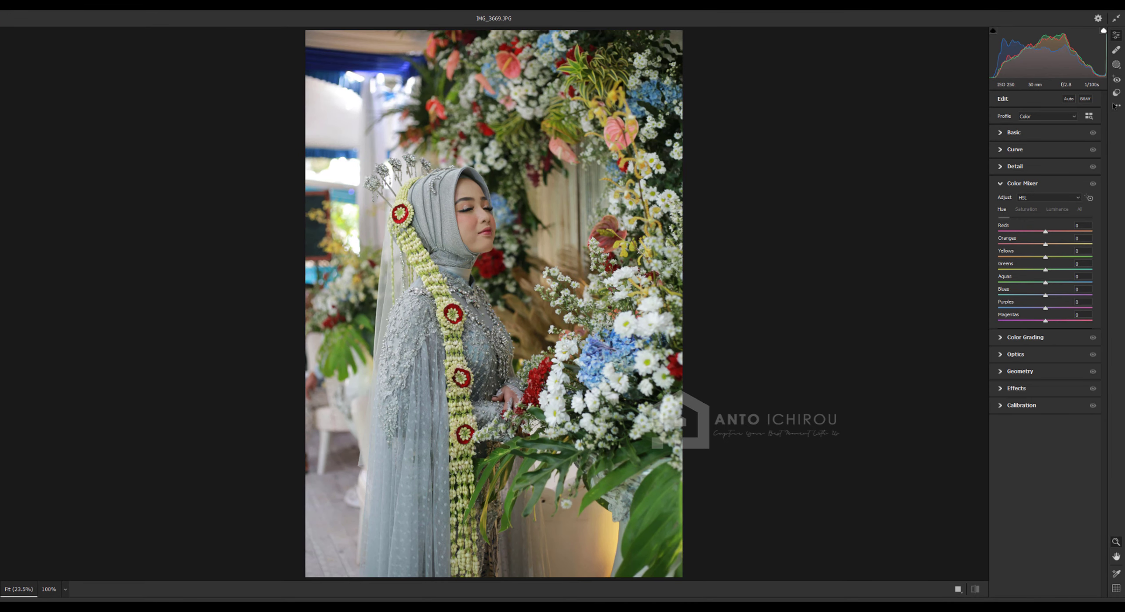
click(1115, 93)
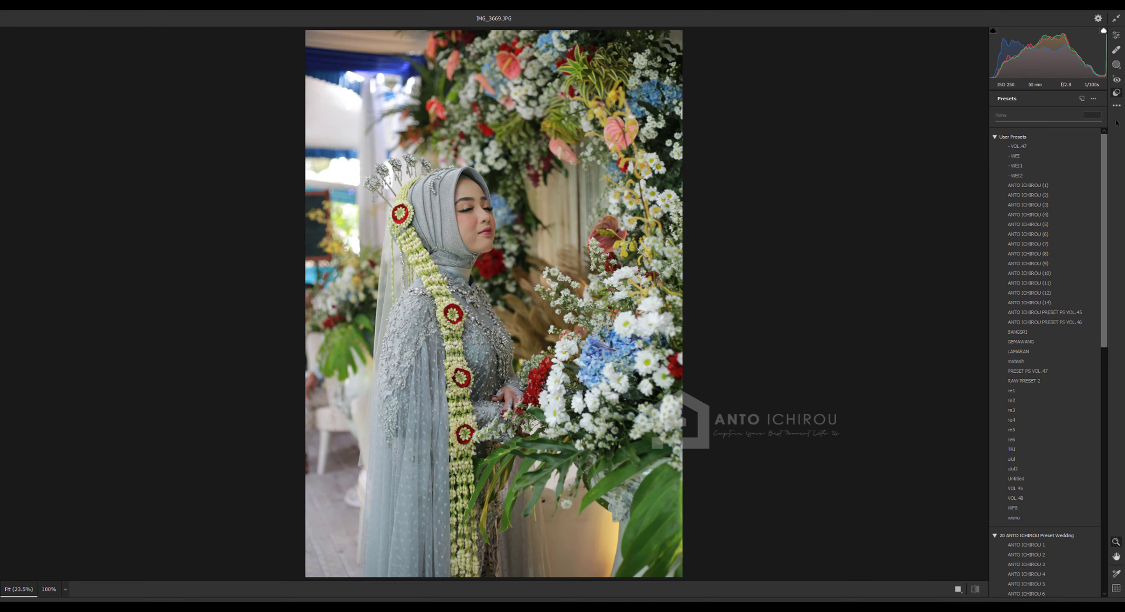
click(1054, 500)
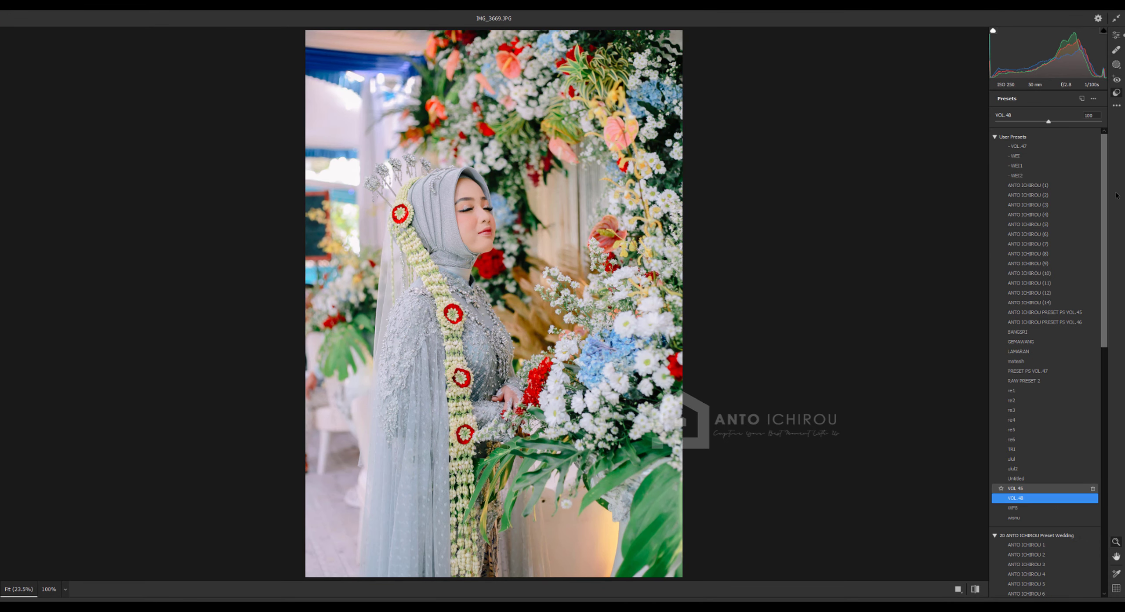
Shift the Greens hue toward negative in the Color Mixer.
click(1116, 34)
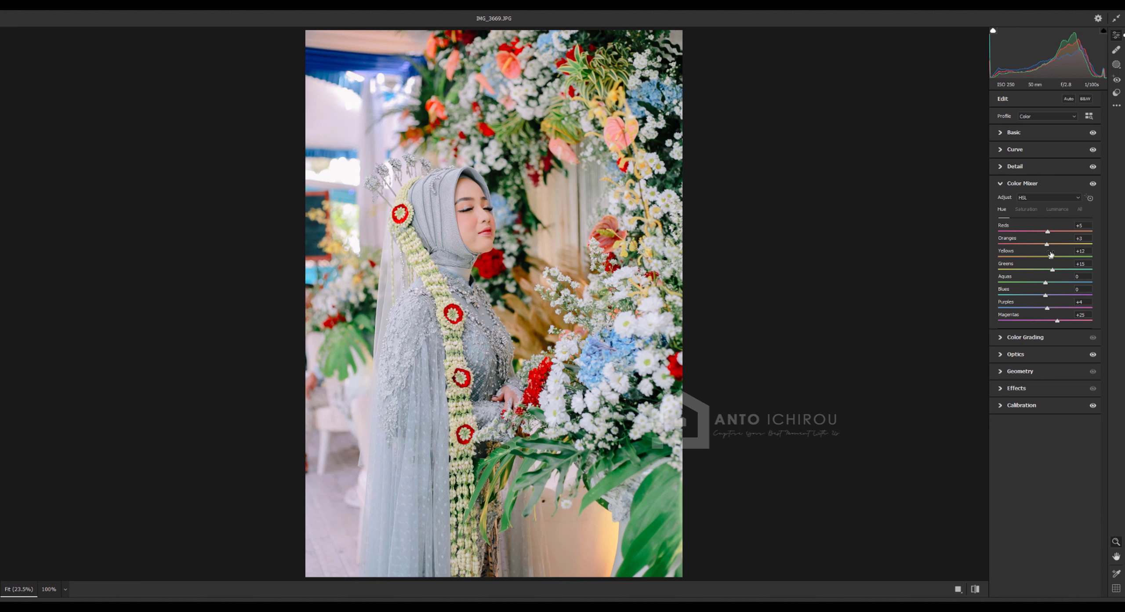
drag(1052, 269, 1045, 269)
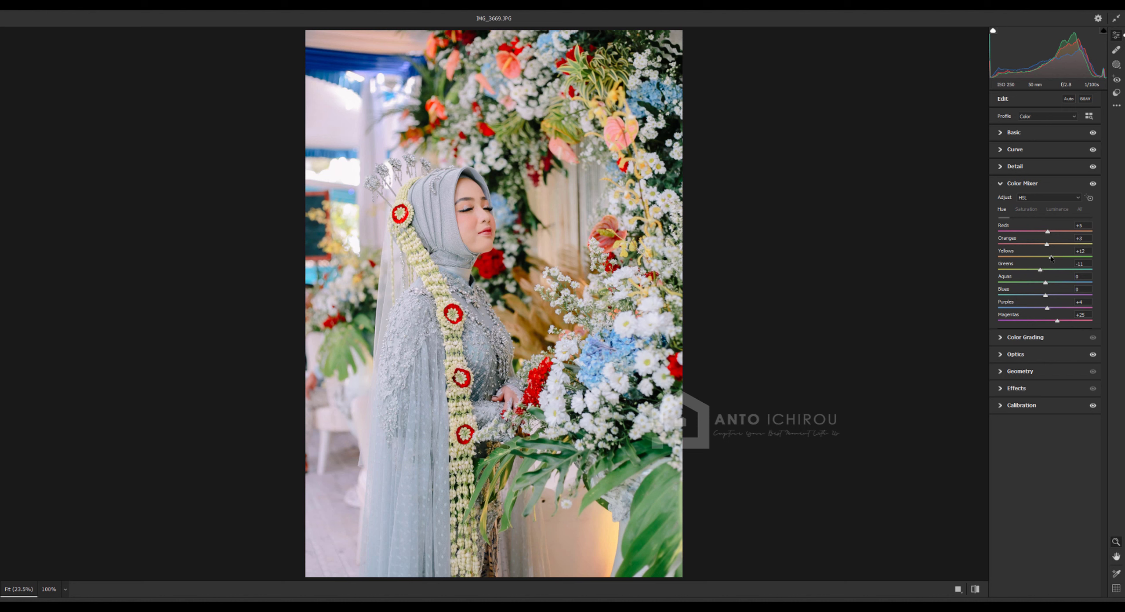
click(1000, 184)
click(1014, 133)
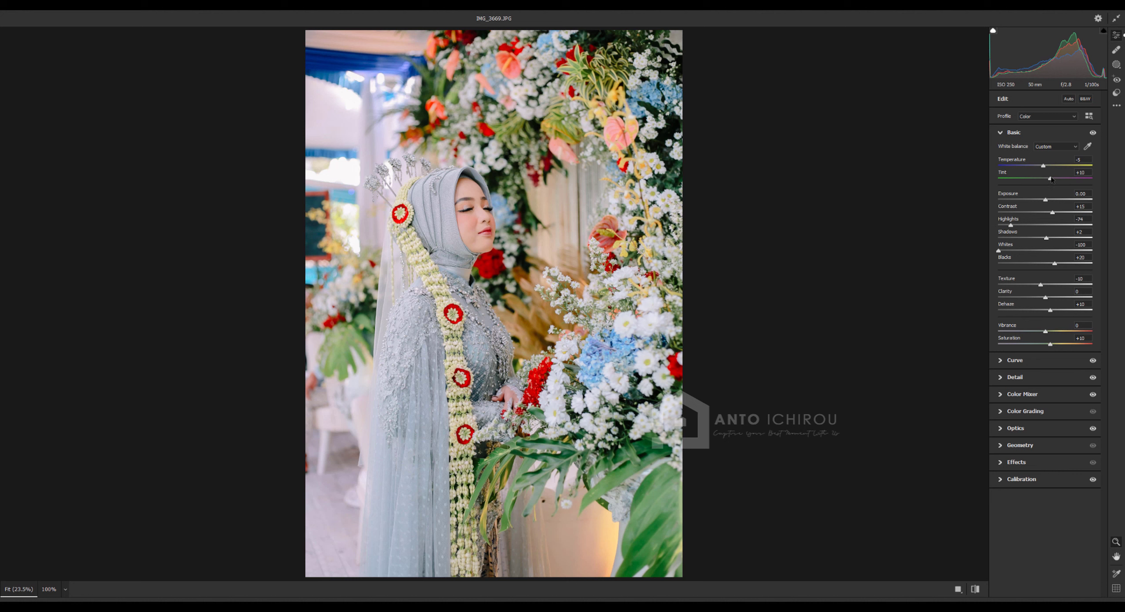
Push Tint toward magenta, brighten Exposure slightly and lift the Shadows.
mouse_move(1050, 179)
mouse_down()
mouse_move(1047, 200)
mouse_move(1046, 166)
mouse_up()
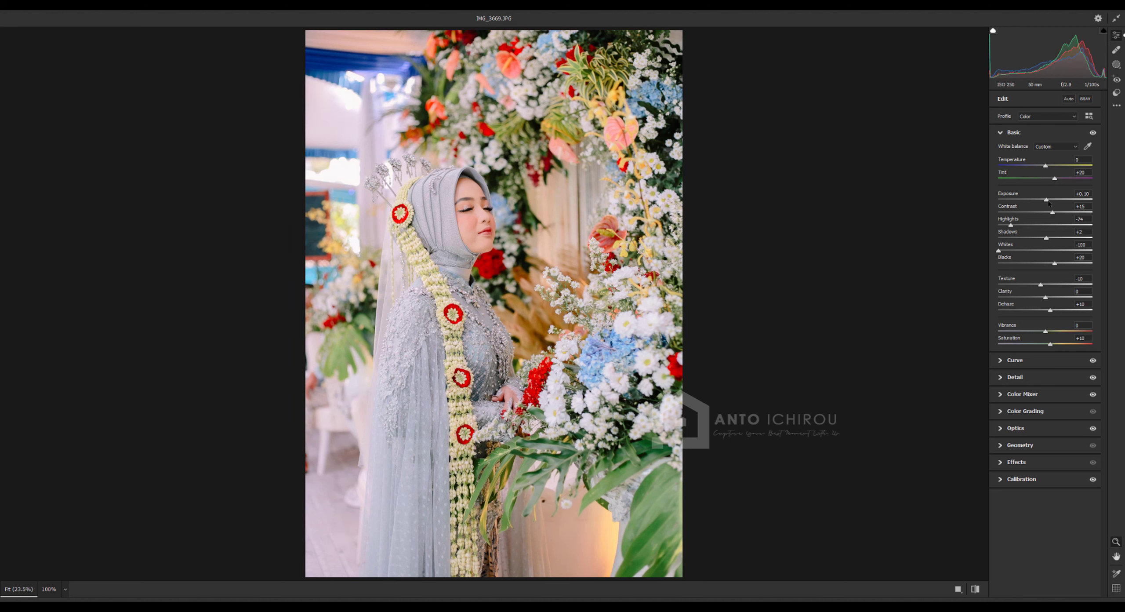
drag(1049, 202, 1050, 201)
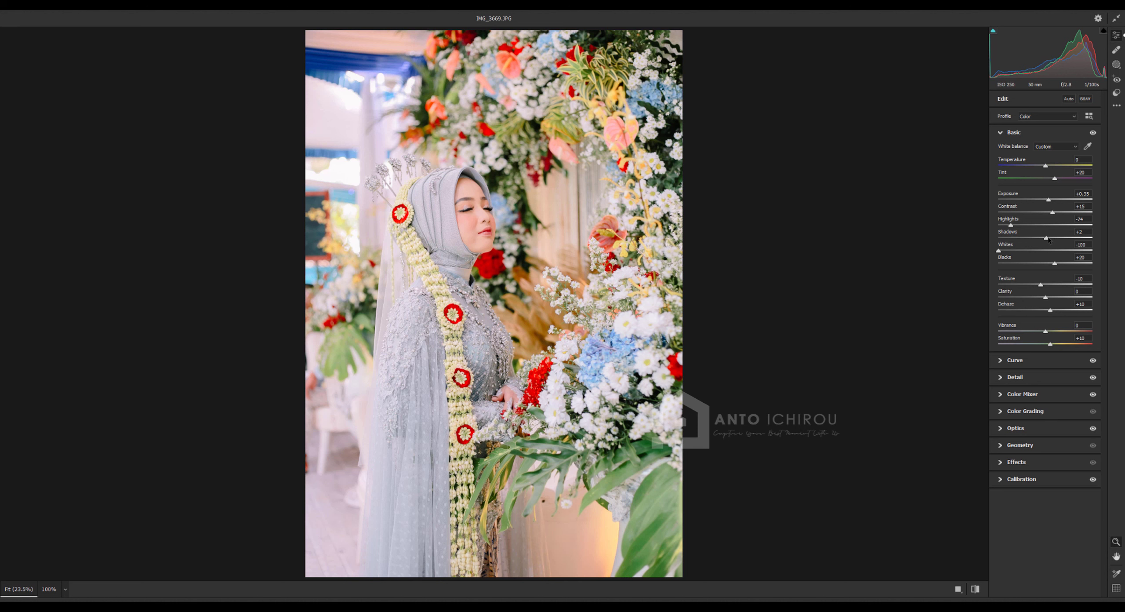
drag(1048, 239, 1058, 239)
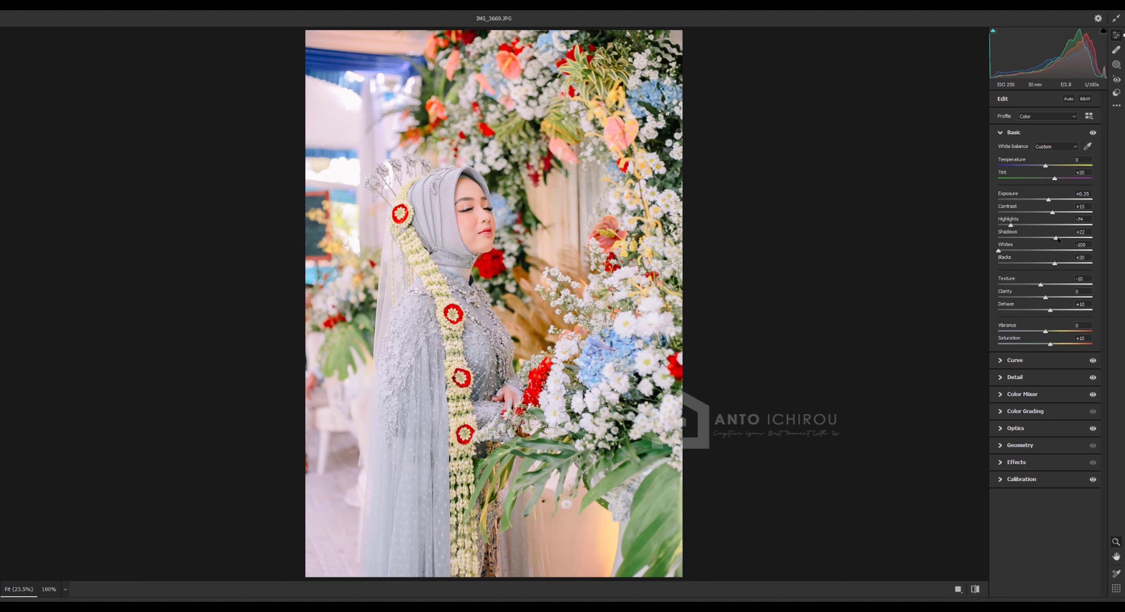
Compare before/after at 100% on the face, then apply the grade with OK.
click(974, 588)
click(724, 218)
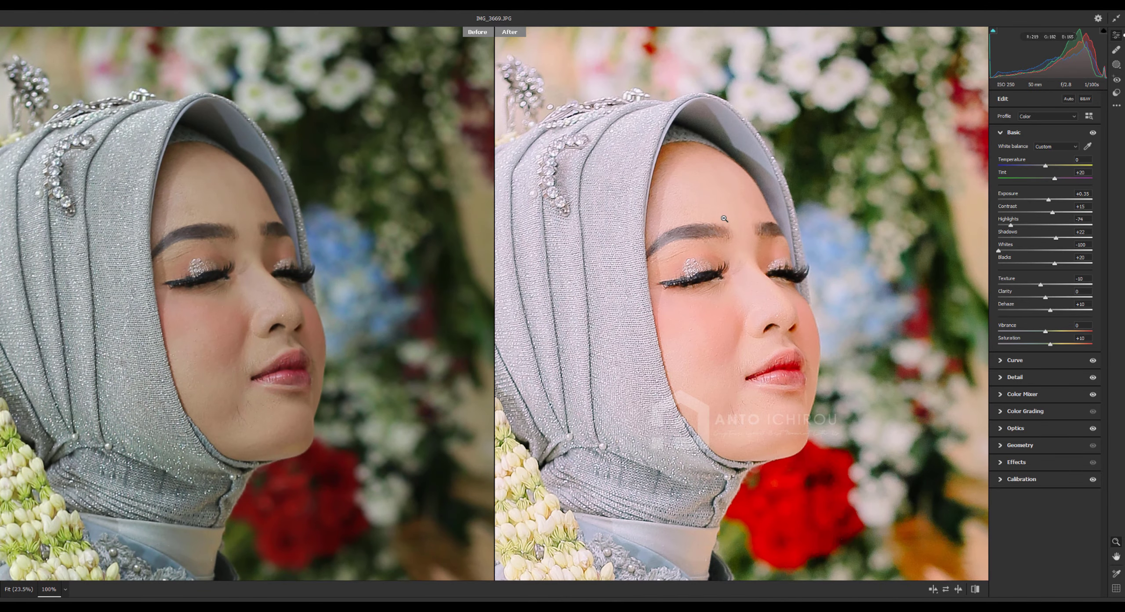
click(725, 218)
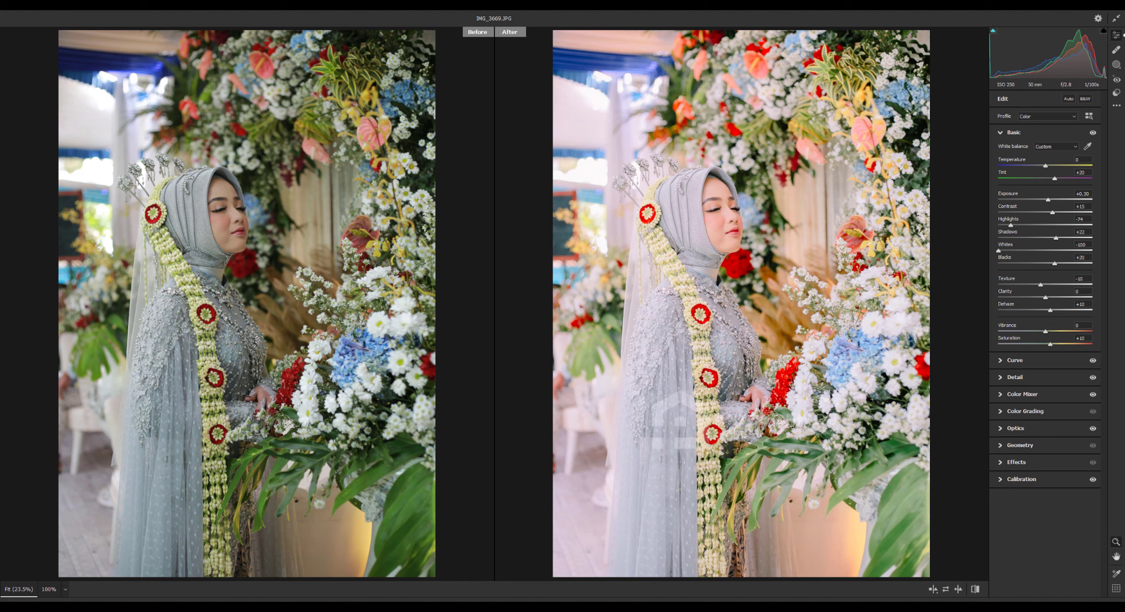
click(1082, 600)
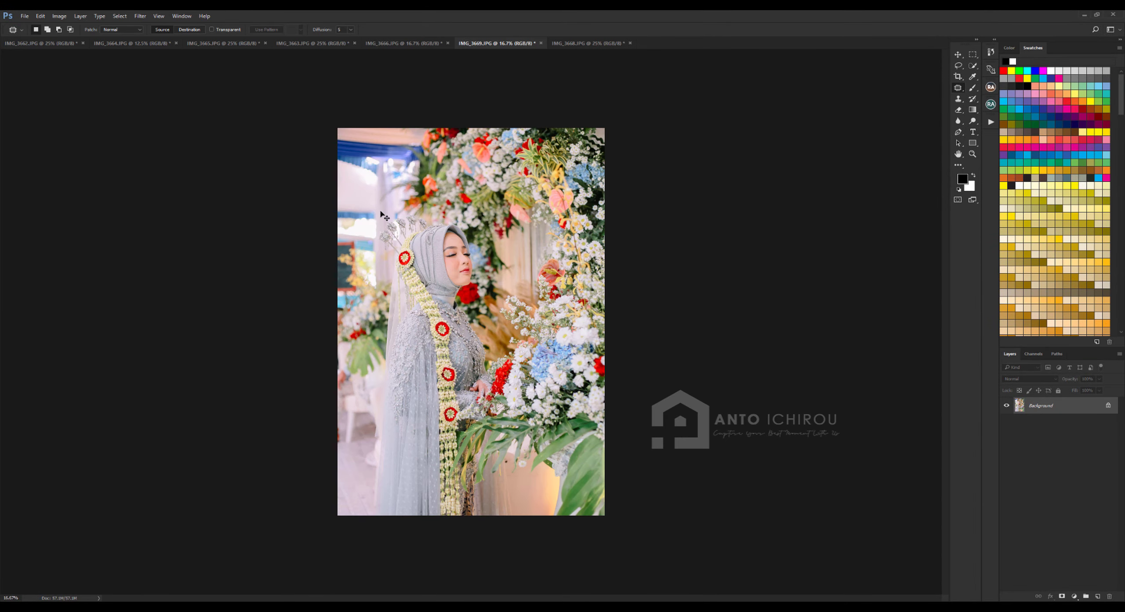
Patch two small spots on the bride's chin in IMG_3669 and deselect.
scroll(391, 216, up, 3)
scroll(398, 235, up, 2)
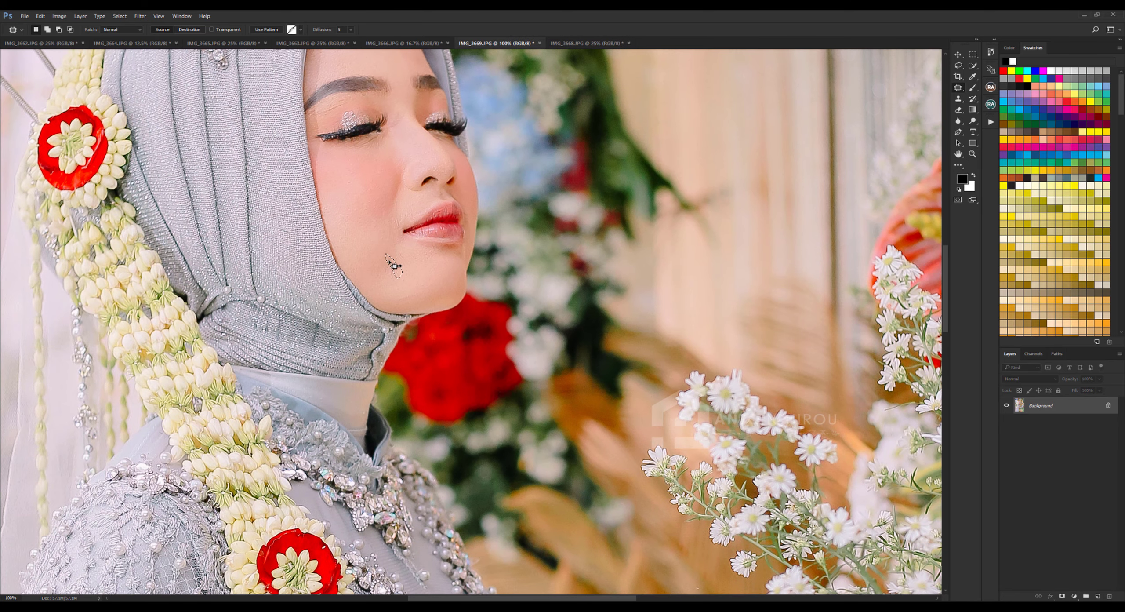
mouse_move(390, 266)
mouse_down()
mouse_move(407, 265)
mouse_move(384, 255)
mouse_up()
scroll(384, 255, down, 1)
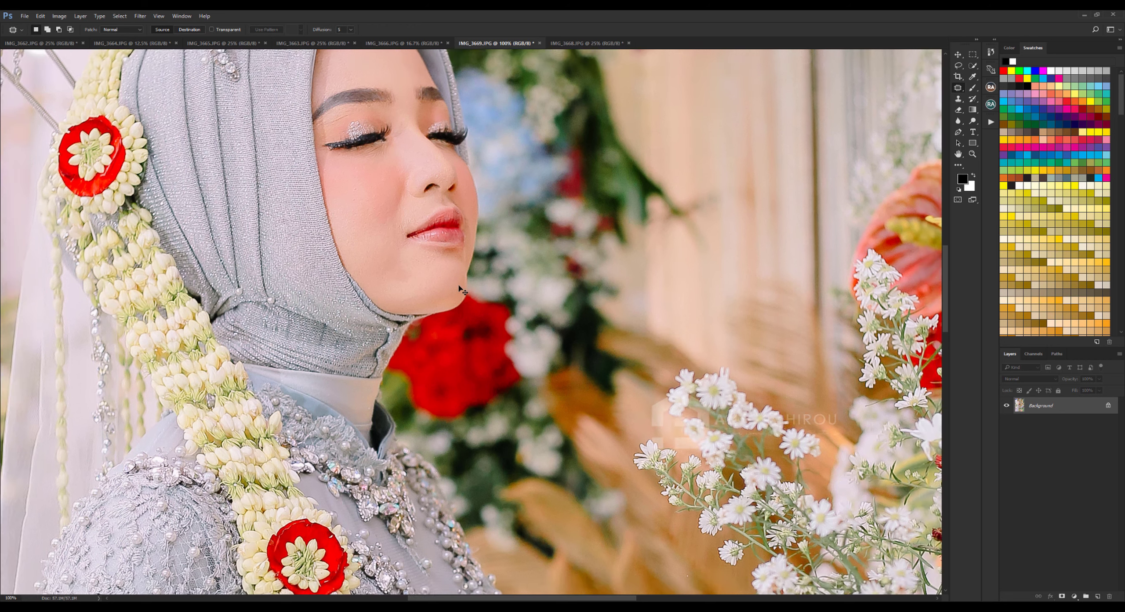
drag(431, 288, 428, 287)
key(ctrl+d)
key(ctrl+minus)
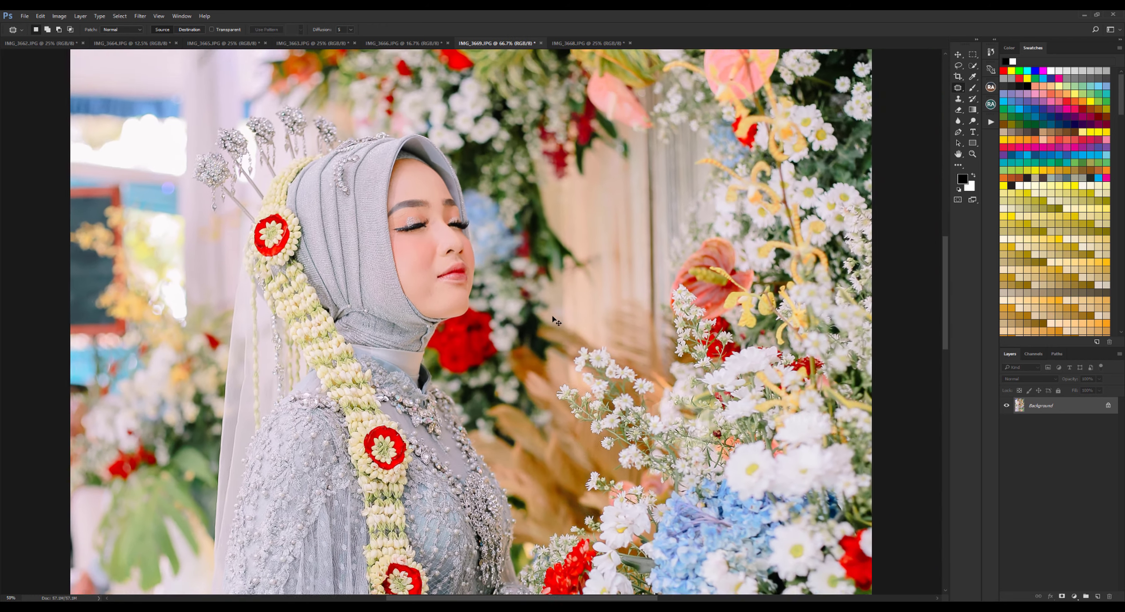
key(ctrl+minus)
key(ctrl+minus)
key(ctrl+minus)
On IMG_3668, patch the chin blemish and fit the photo to the window.
click(574, 42)
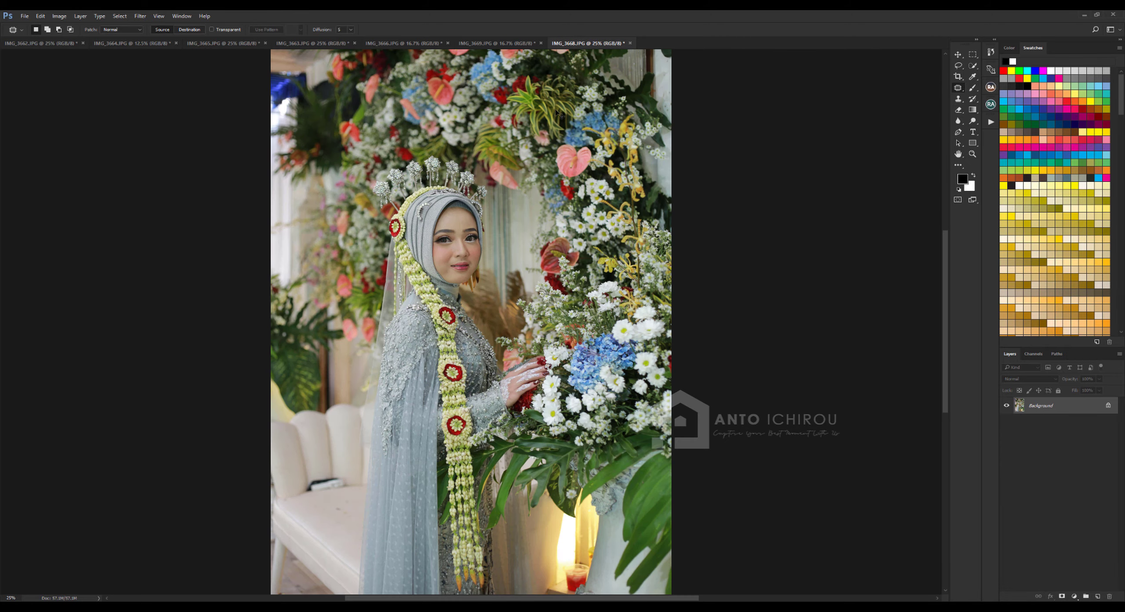
key(ctrl+plus)
key(ctrl+plus)
key(ctrl+plus)
key(ctrl+plus)
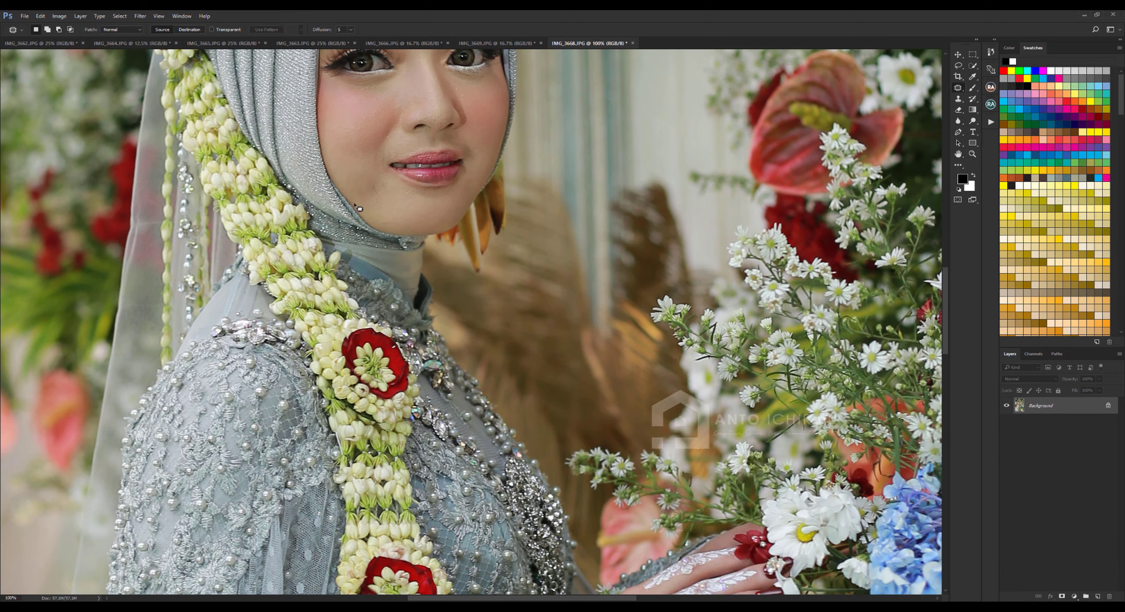
scroll(378, 220, up, 3)
mouse_move(376, 230)
mouse_down()
mouse_move(385, 248)
mouse_move(377, 232)
mouse_move(402, 246)
mouse_move(382, 257)
mouse_up()
key(ctrl+d)
key(ctrl+d)
key(ctrl+0)
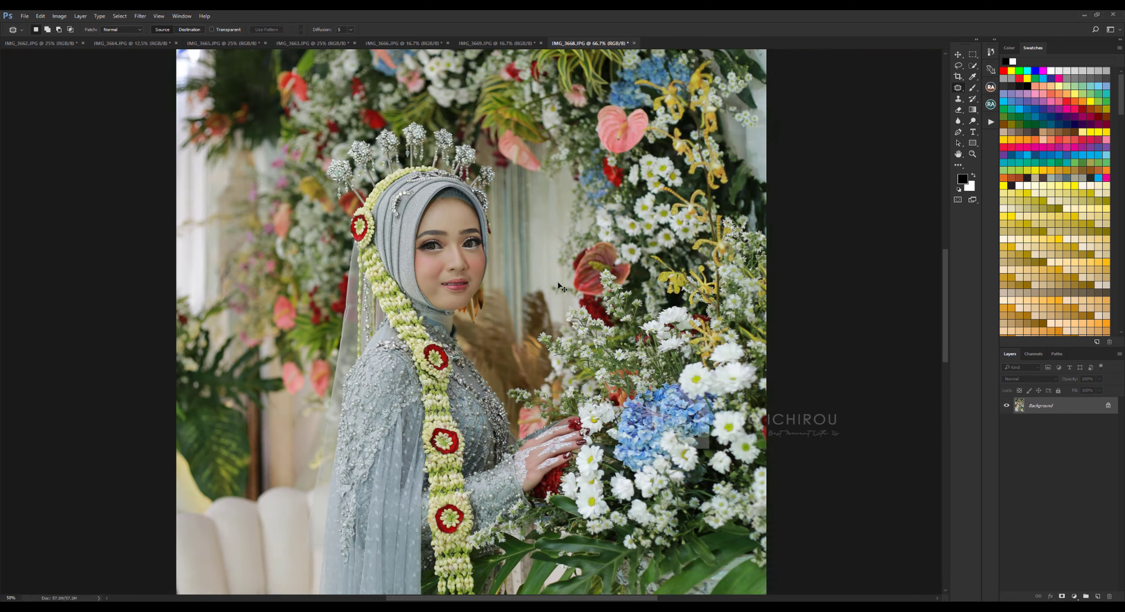
Open the Camera Raw Filter on IMG_3668 and apply the VOL.48 preset.
click(140, 16)
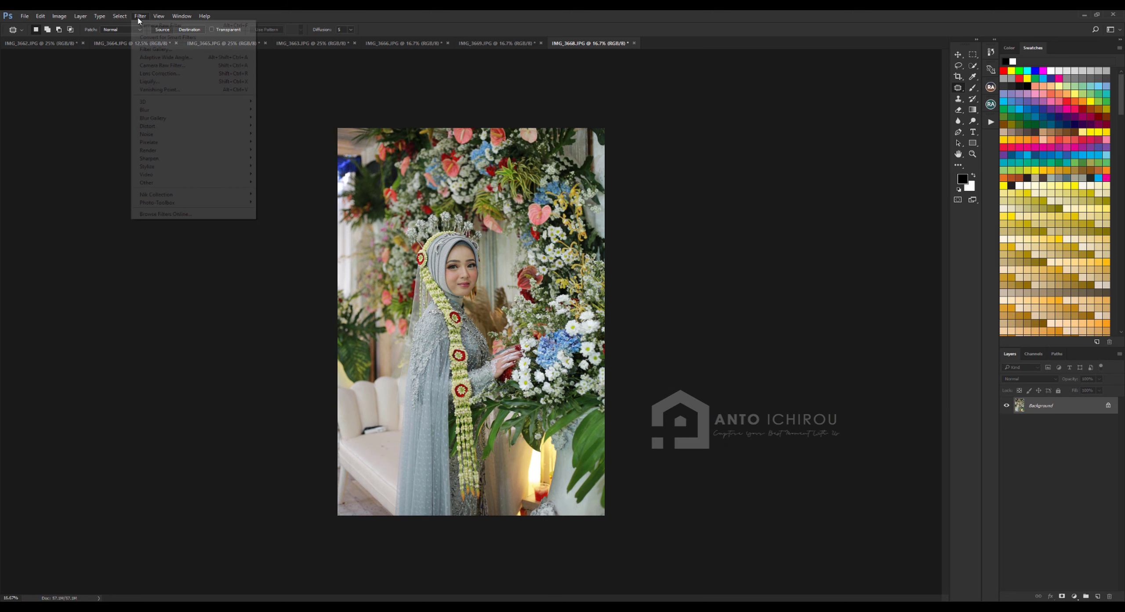
click(158, 63)
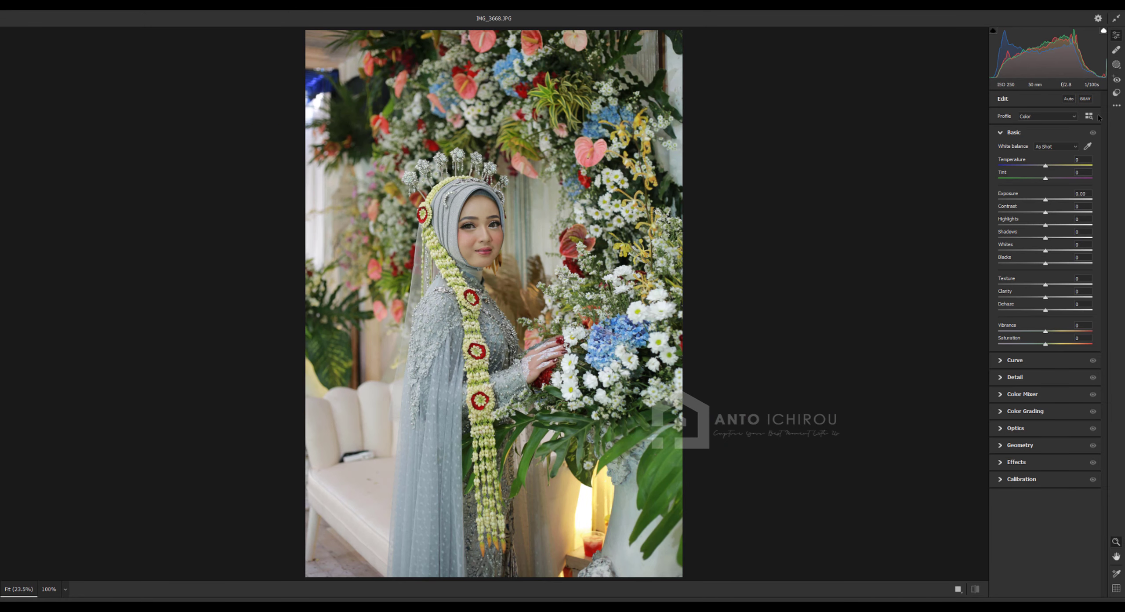
click(1116, 94)
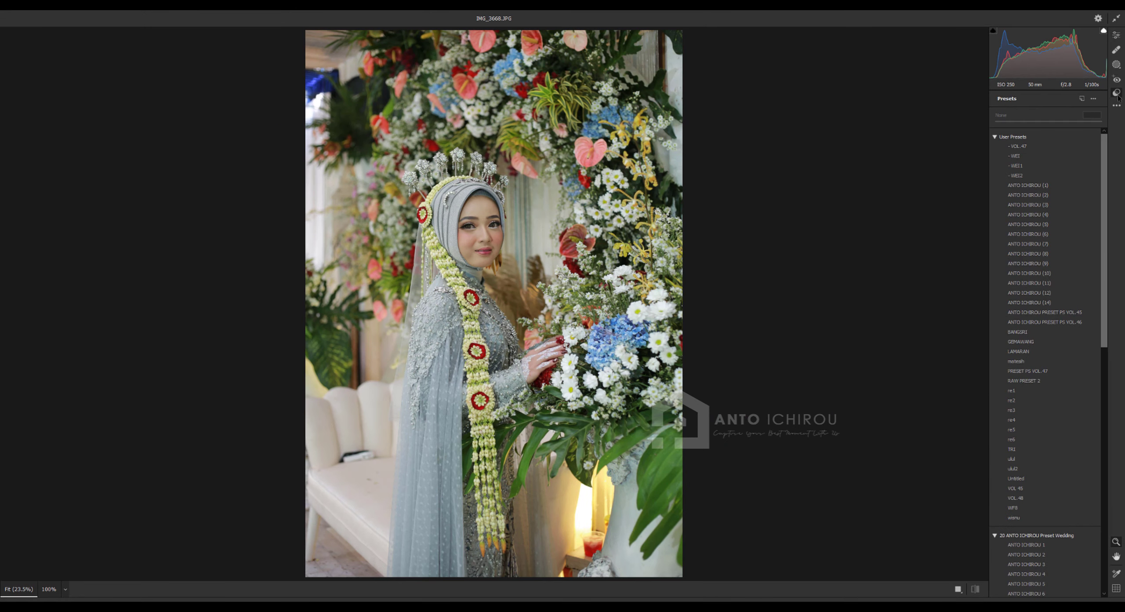
click(1052, 500)
click(1116, 36)
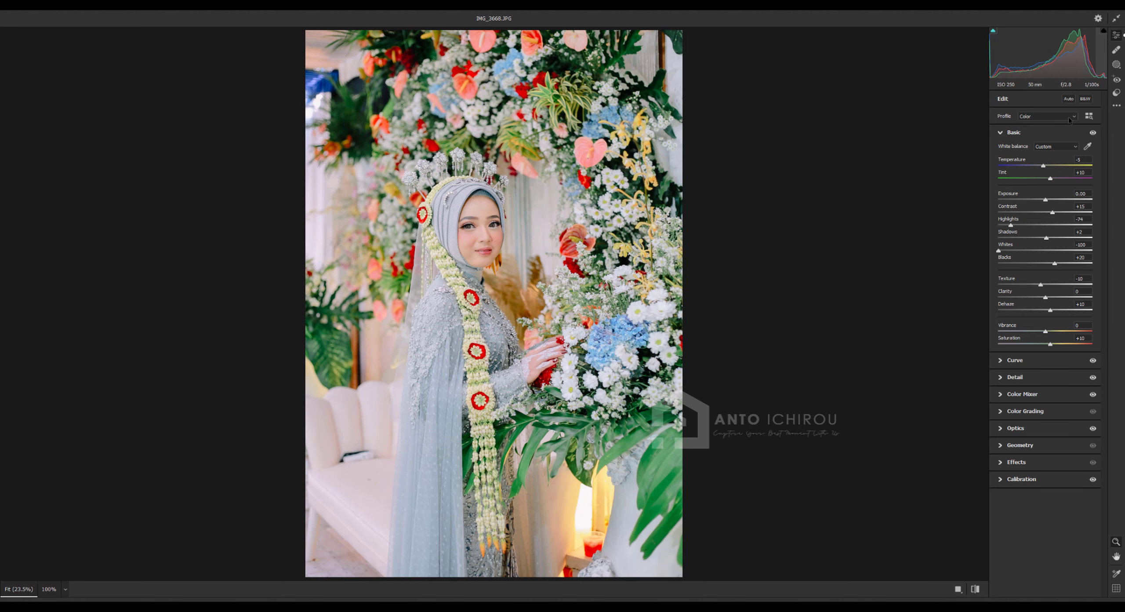
Raise Tint, set Exposure to +0.15, lift Shadows, and show the before/after view.
drag(1050, 178, 1053, 180)
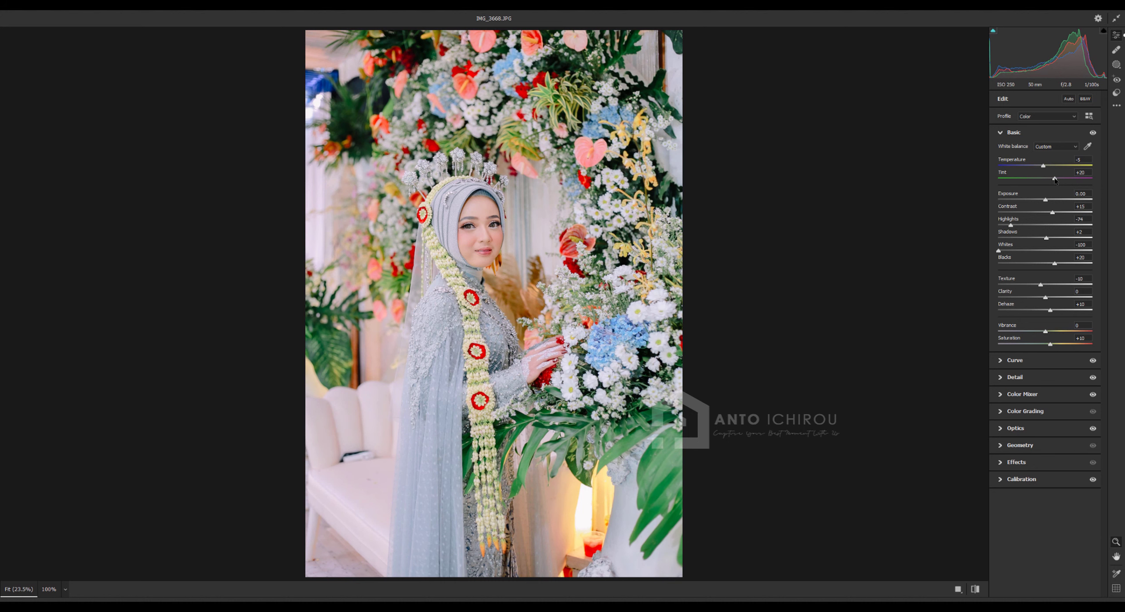
drag(1046, 200, 1046, 202)
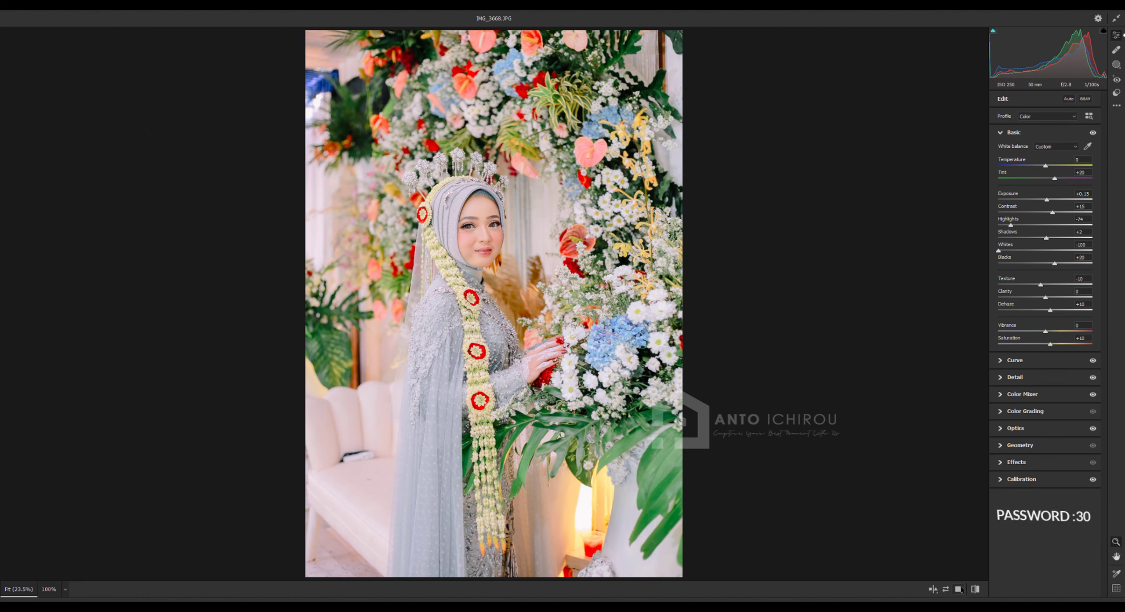
key(q)
drag(1046, 237, 1066, 242)
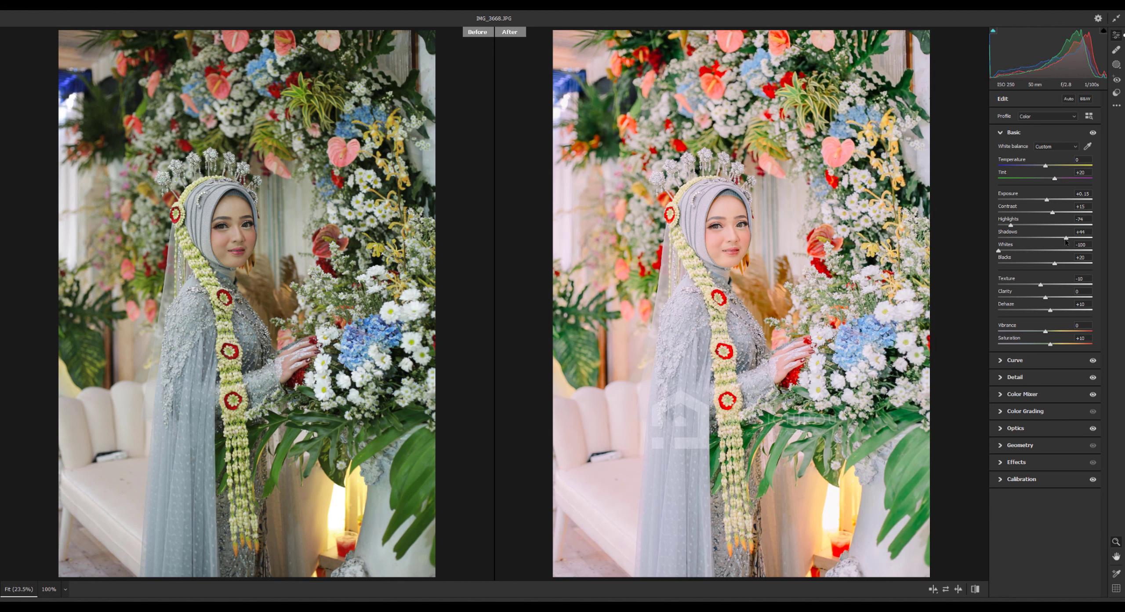
click(1011, 132)
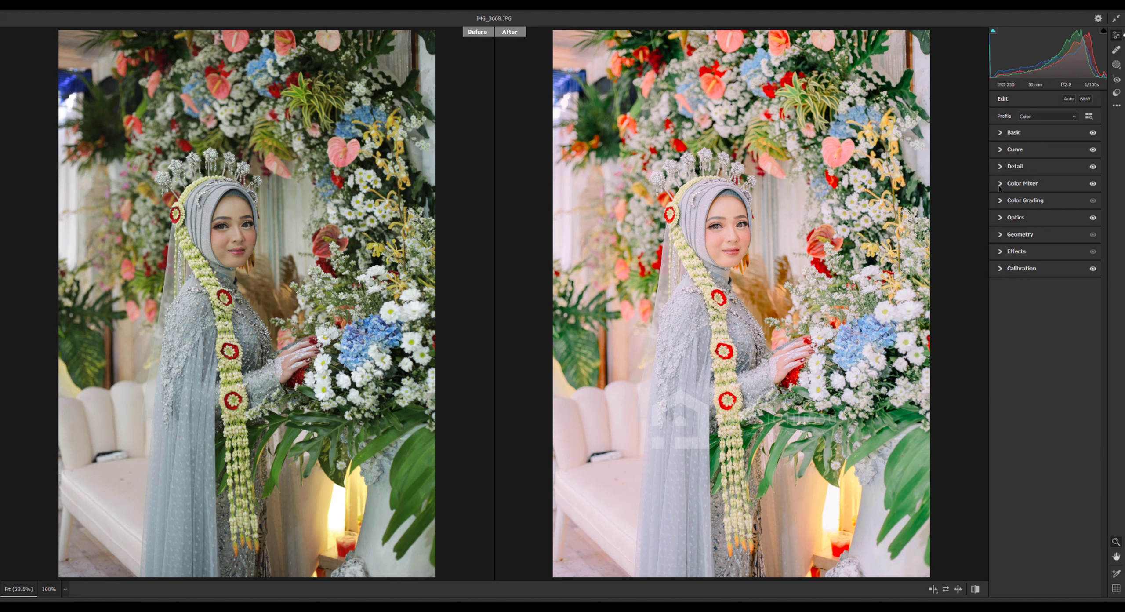
Shift IMG_3668's Greens hue to -11 in the Color Mixer and raise Exposure to +0.20.
click(999, 186)
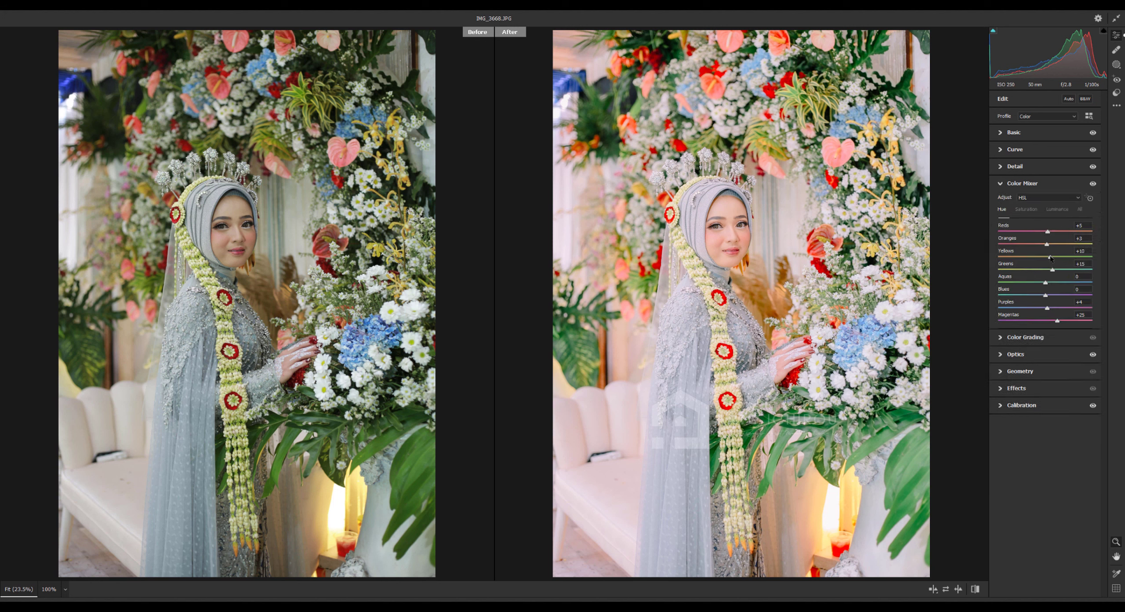
drag(1051, 258, 1039, 272)
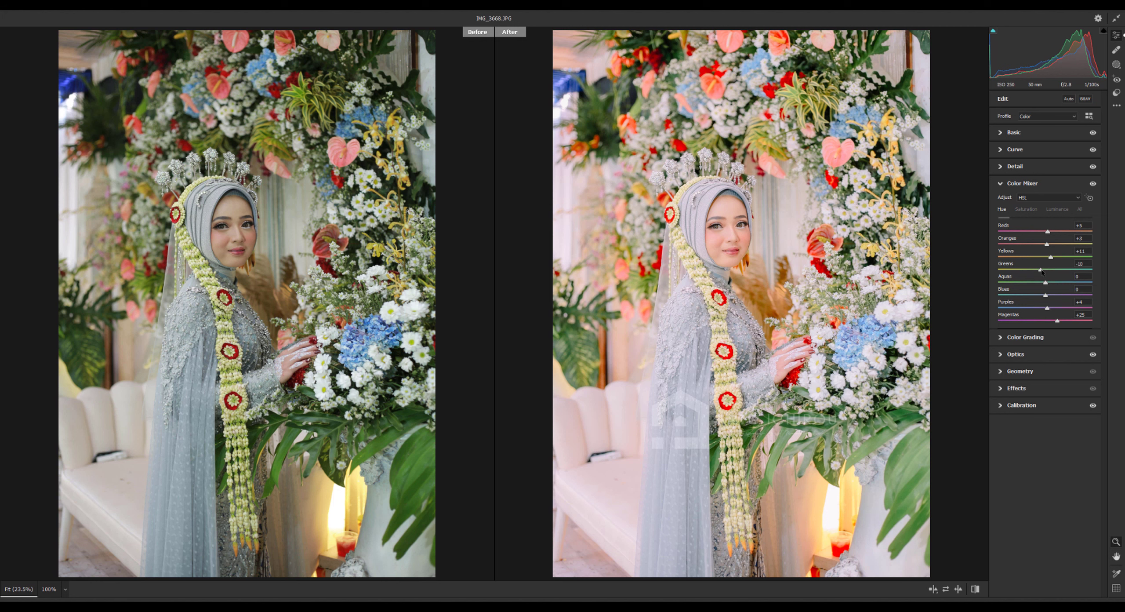
click(1000, 184)
click(1011, 132)
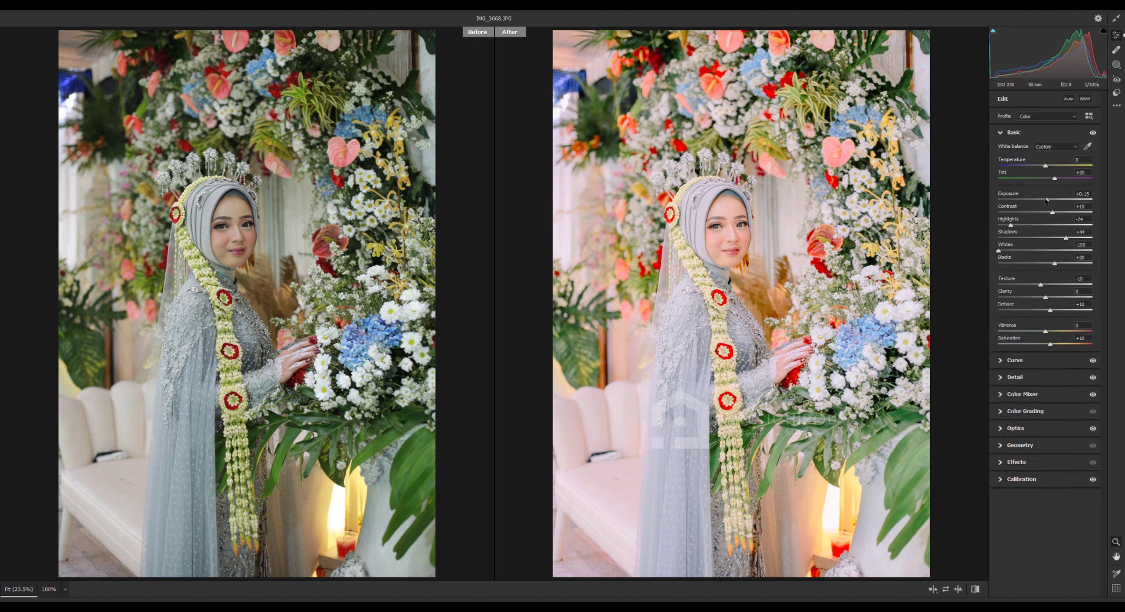
drag(1047, 200, 1047, 200)
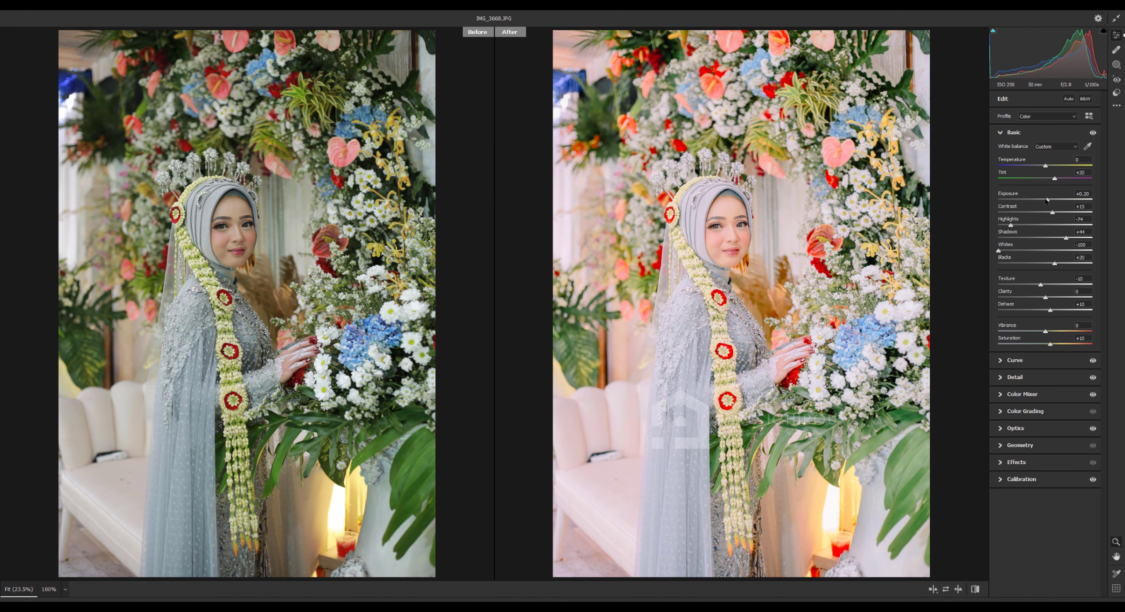